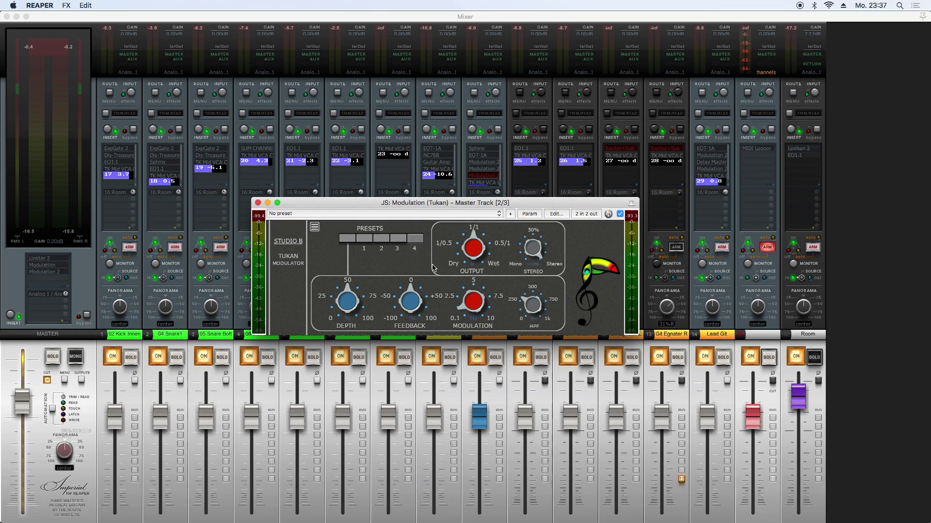
Step: Close the master track's first Tukan Modulation plugin window so only the mixer shows
click(258, 203)
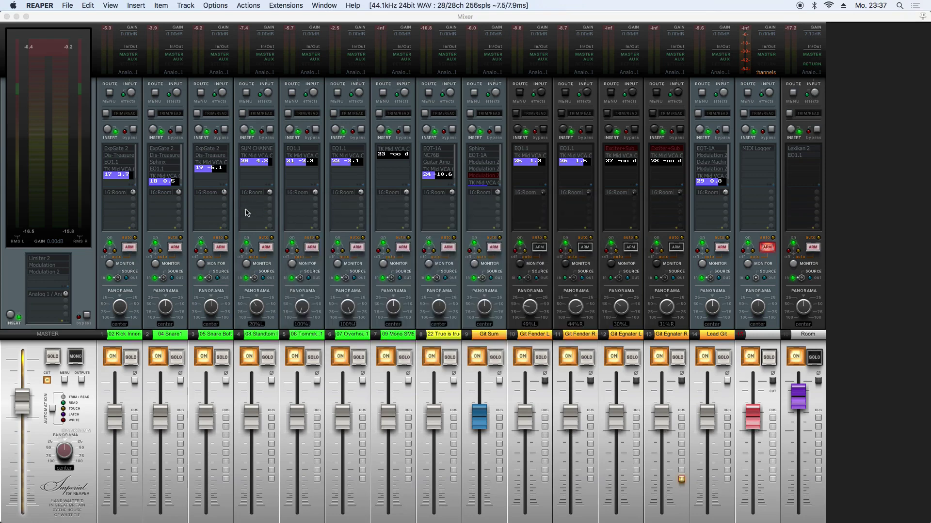
Step: Open Modulation 2 from the master track's FX list and move its window over the mixer
click(43, 273)
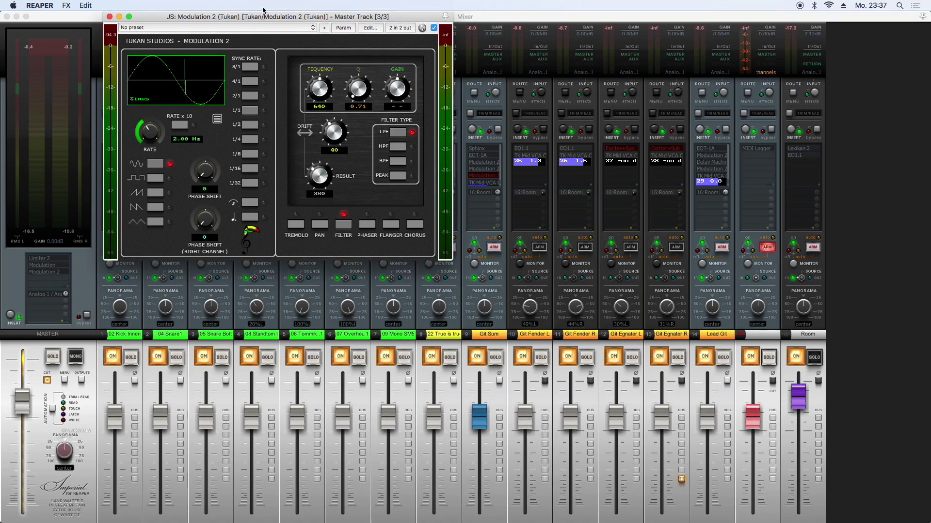
drag(266, 18, 423, 133)
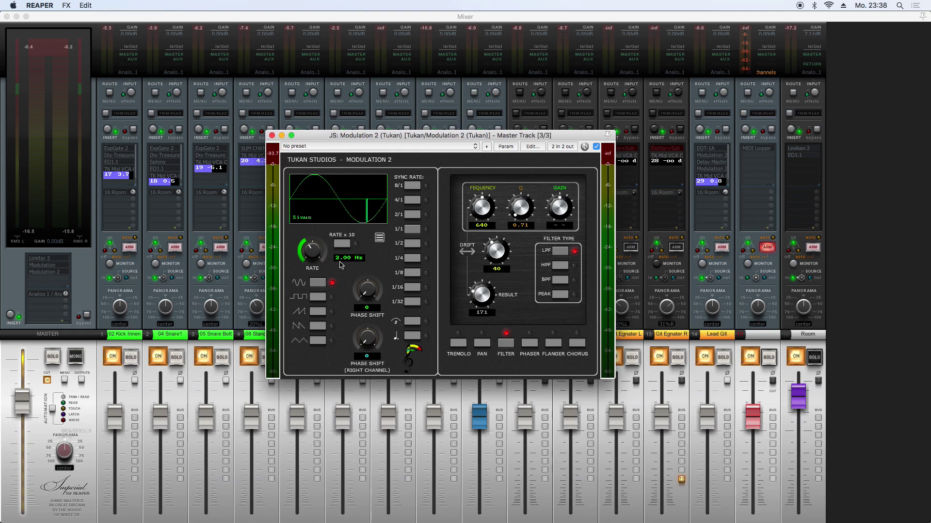
Step: Bring the Modulation 2 LFO rate down to 0.05 Hz, with RATE x 10 left off
drag(313, 253, 315, 215)
drag(318, 256, 318, 271)
click(347, 244)
drag(310, 255, 315, 299)
click(342, 244)
drag(310, 251, 319, 262)
Step: Audition square, ramp-up and ramp-down LFO waveforms, settling on Triangle
click(320, 298)
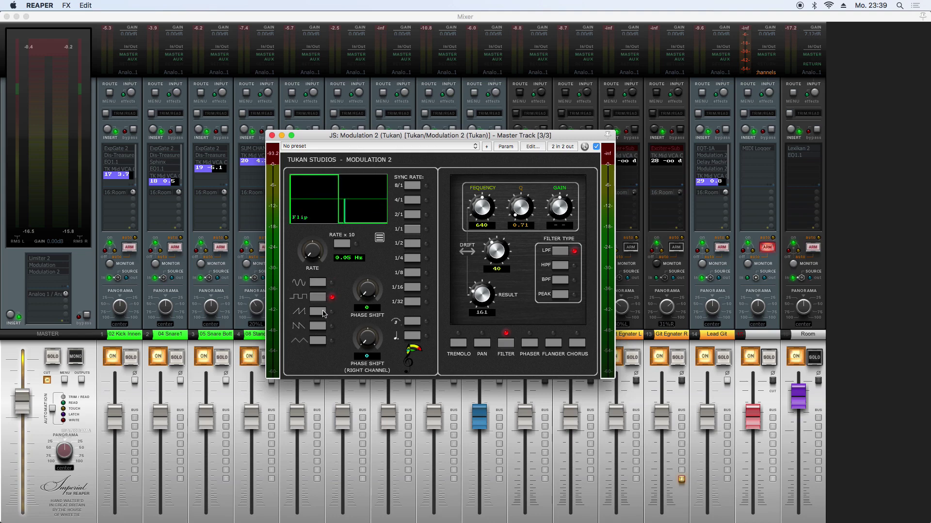
click(323, 313)
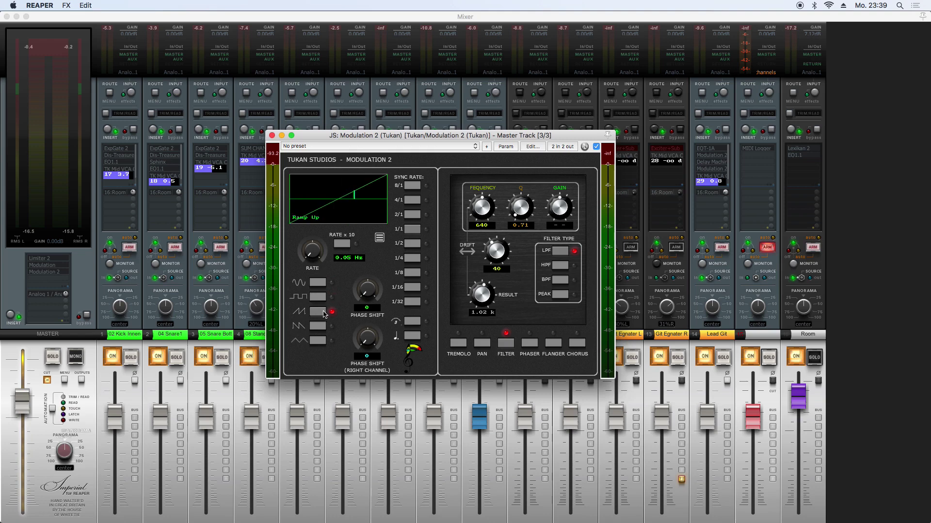
click(320, 328)
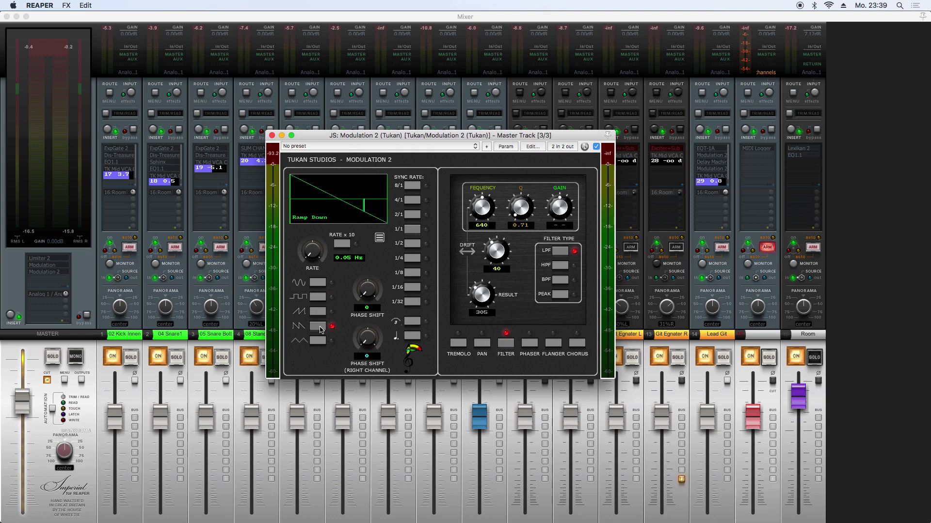
click(319, 343)
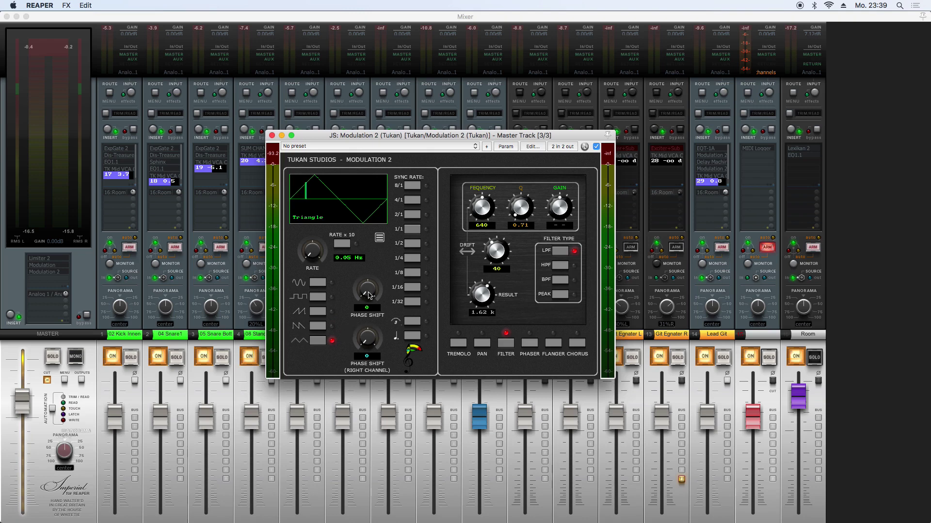
mouse_move(368, 294)
mouse_down()
mouse_move(368, 281)
mouse_move(366, 305)
mouse_up()
Step: Set the LFO phase shift to 86 and the right-channel phase shift to 61
scroll(368, 288, up, 10)
scroll(367, 287, up, 8)
scroll(366, 281, up, 3)
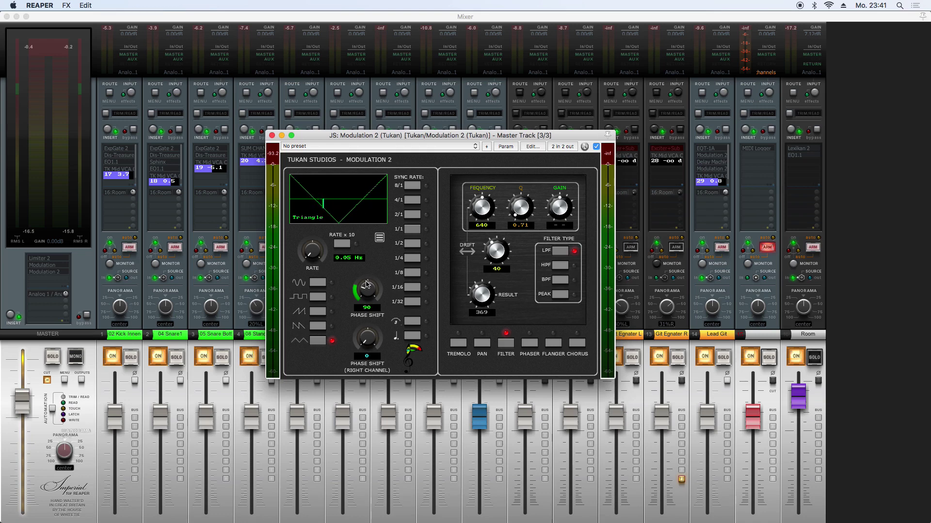
mouse_move(368, 286)
mouse_down()
mouse_move(369, 311)
mouse_move(369, 291)
mouse_up()
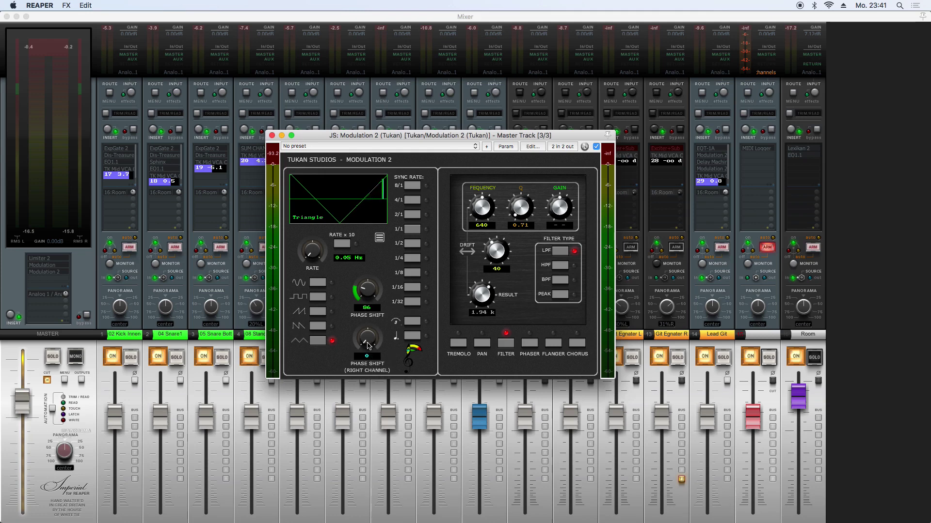
drag(367, 345, 367, 335)
Step: Tempo-sync the LFO, trying 1/1 and 2/1 before settling on a 1/2 sync rate
click(412, 230)
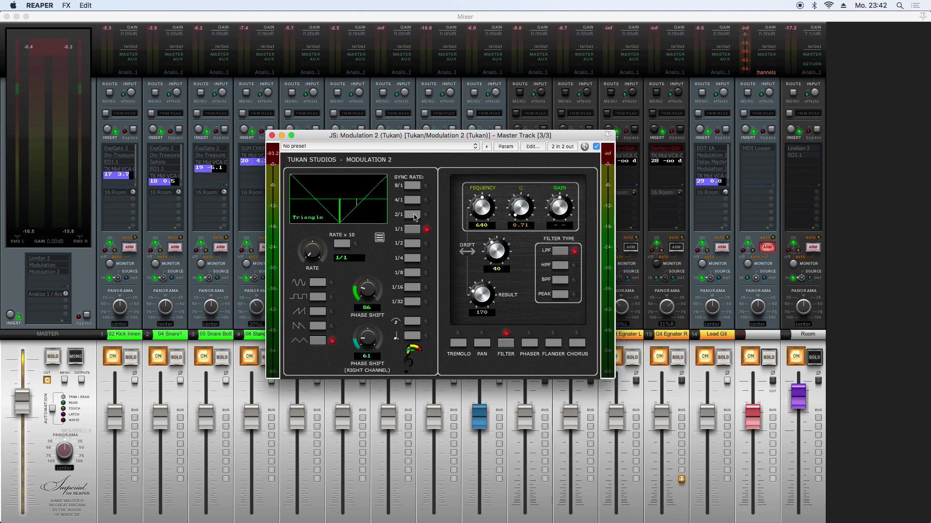
click(413, 215)
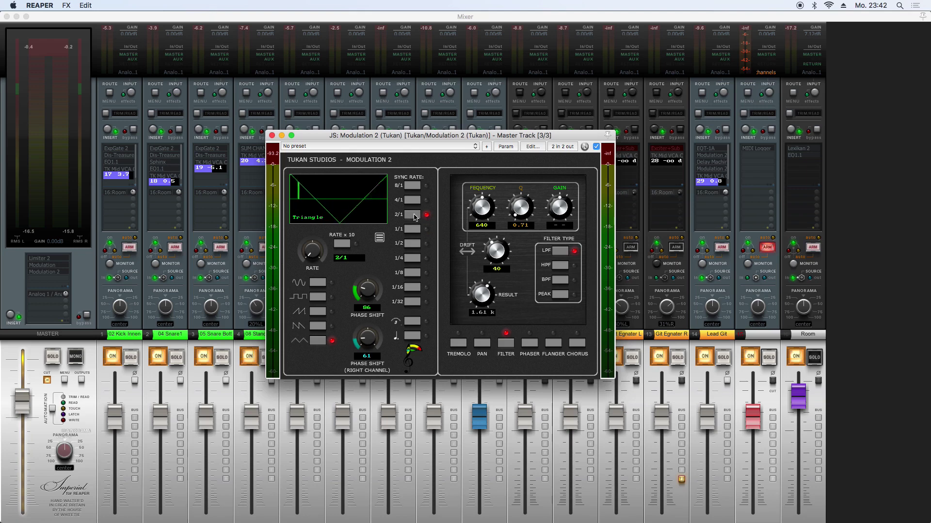
click(413, 244)
Step: Switch Modulation 2 to Stereo Tremolo and bring its dry/wet mix to about 52
click(463, 348)
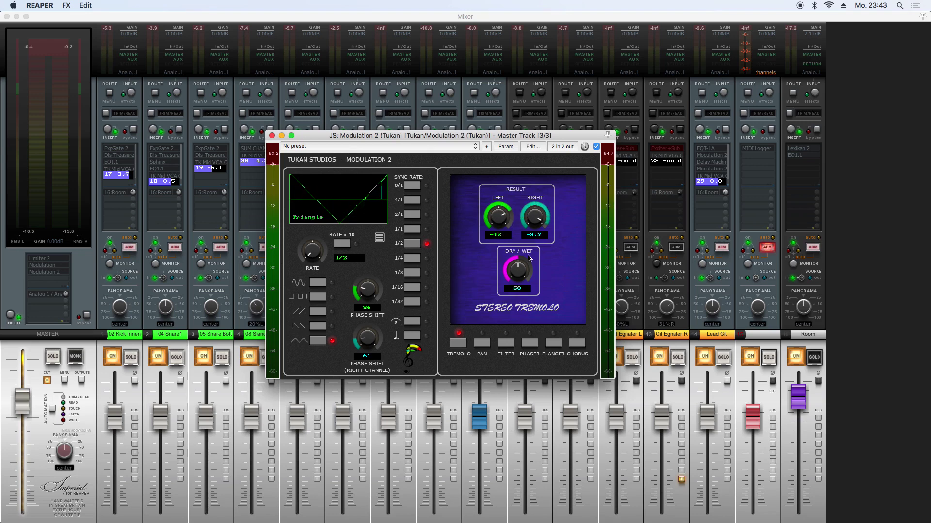
drag(520, 274, 523, 284)
Step: Switch to the Auto Moving Panorama effect and pull its dry/wet mix down
click(487, 344)
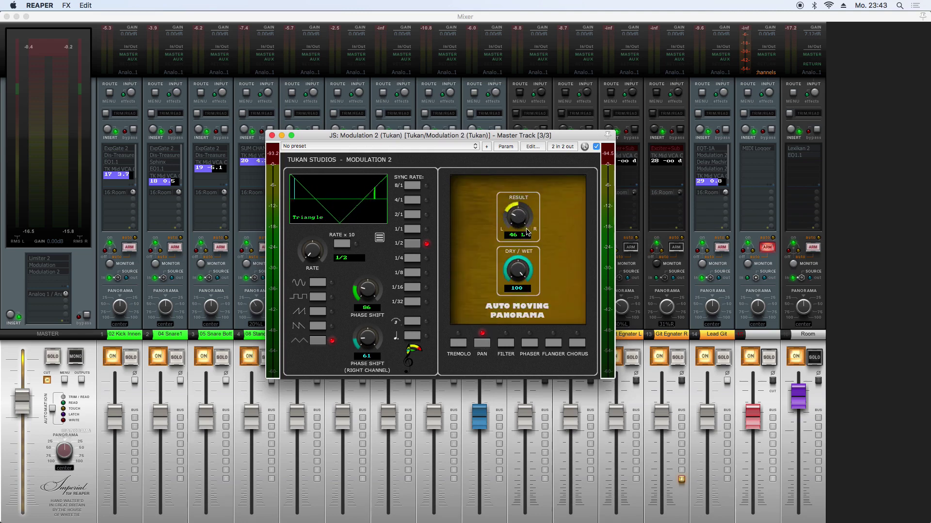
drag(521, 274, 515, 233)
Step: Return to the Filter effect, lower its frequency and set the LFO back to sine
click(511, 345)
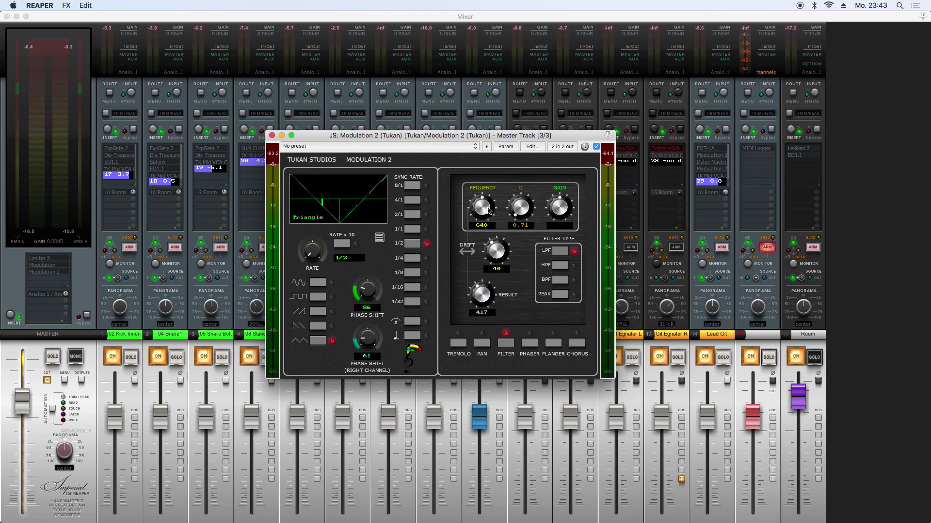
mouse_move(489, 209)
mouse_down()
mouse_move(499, 258)
mouse_move(503, 224)
mouse_move(500, 257)
mouse_move(484, 206)
mouse_up()
click(318, 283)
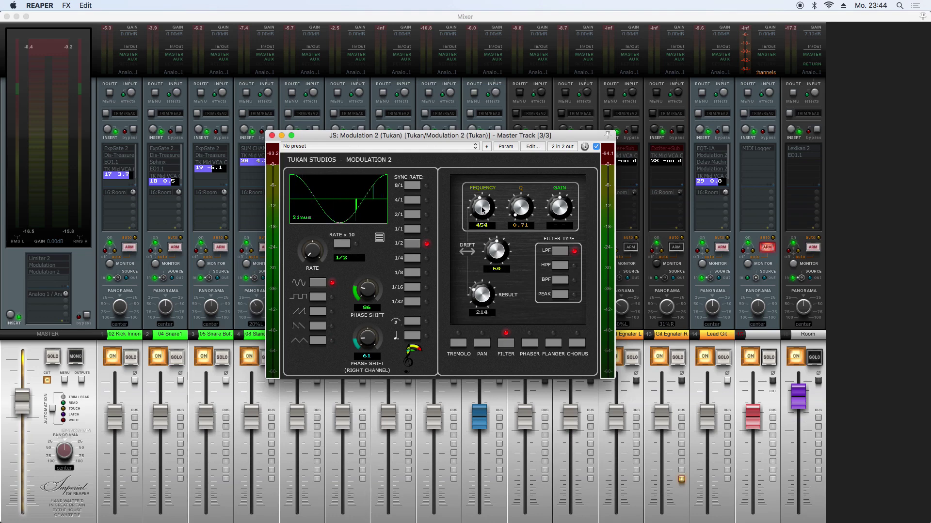
Step: Make it a peak filter at frequency 521, drift 46, with adjusted Q and boosted gain
drag(482, 211, 477, 200)
drag(498, 253, 501, 264)
mouse_move(522, 212)
mouse_down()
mouse_move(527, 190)
mouse_move(528, 220)
mouse_up()
click(557, 283)
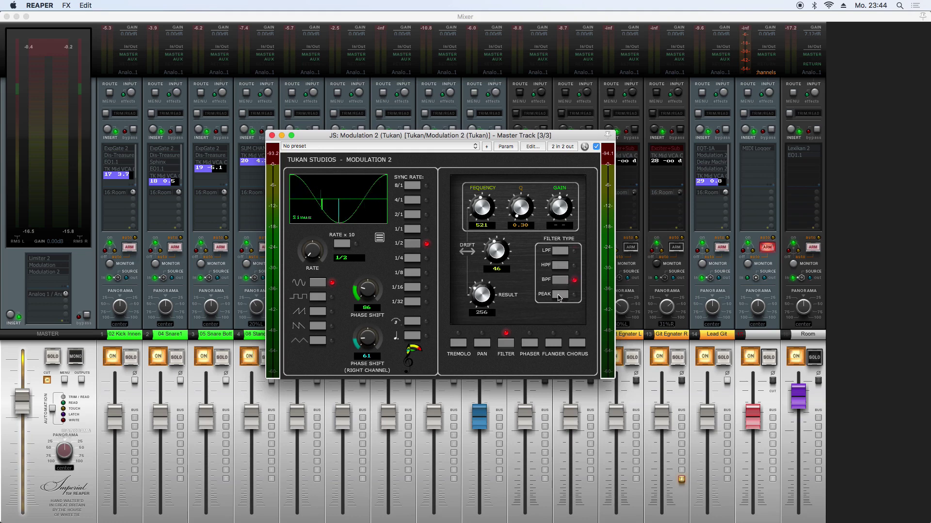
click(564, 301)
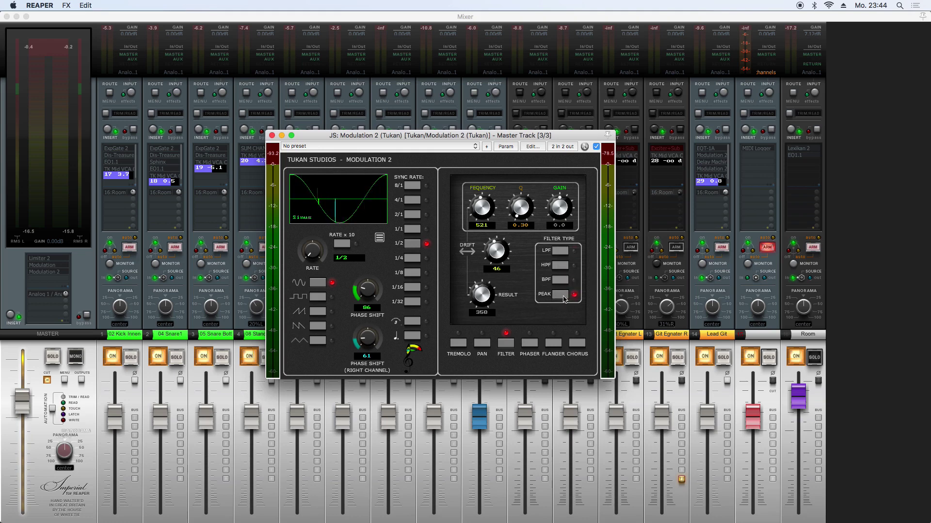
mouse_move(559, 209)
mouse_down()
mouse_move(560, 192)
mouse_move(557, 250)
mouse_move(559, 203)
mouse_up()
Step: Cycle through Phaser and Stereo Flanger, ending on the Chorus effect
click(530, 343)
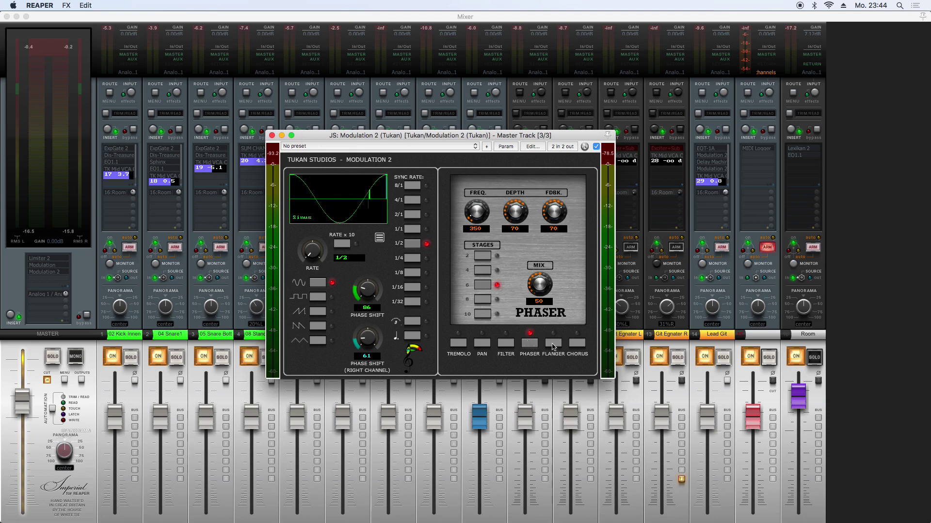
click(554, 345)
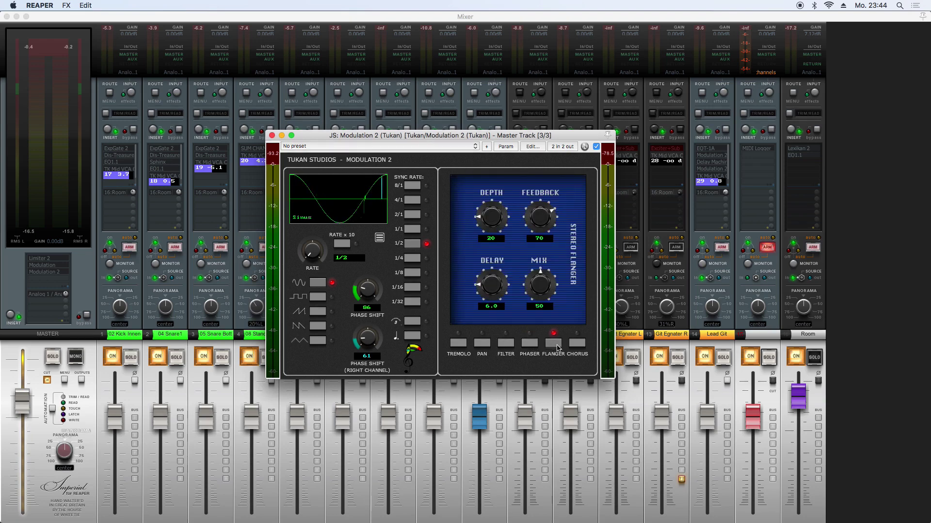
click(576, 345)
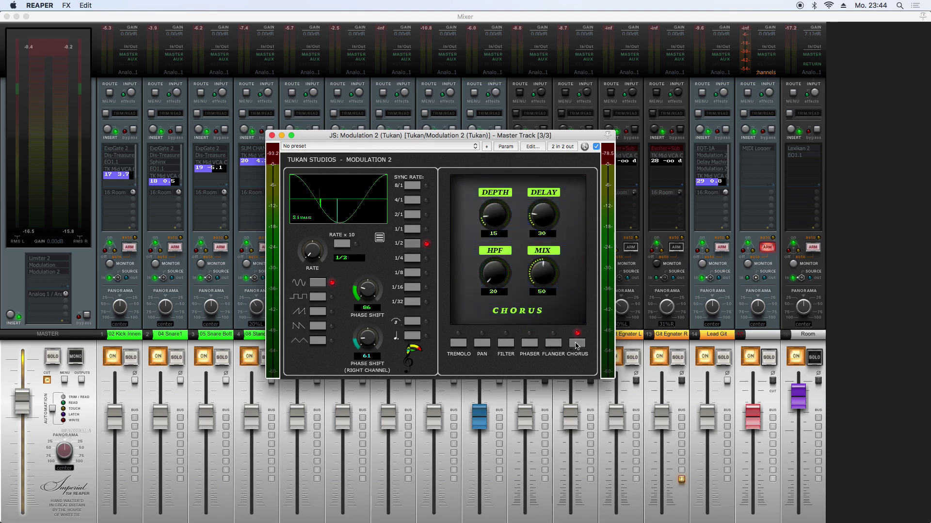
Step: Toggle Run on stop in the master chorus's options menu, finally leaving it unticked
click(380, 240)
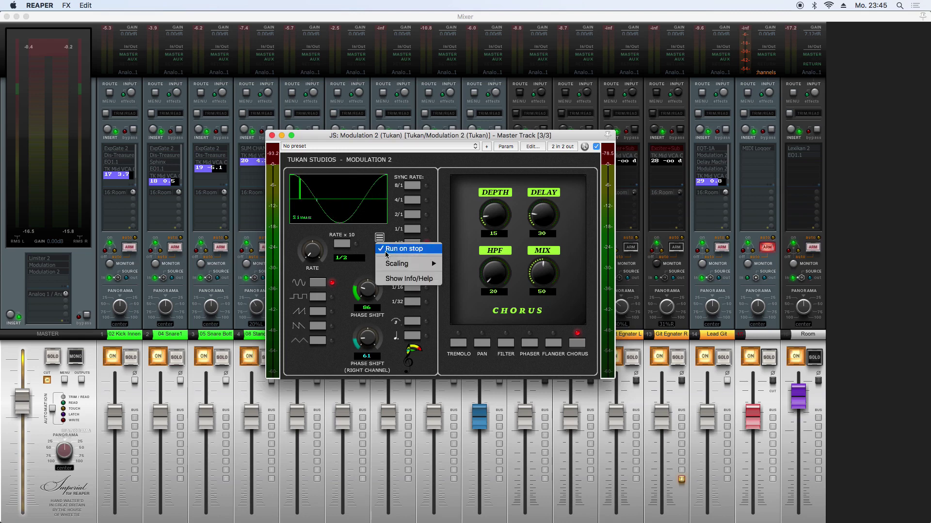
click(386, 249)
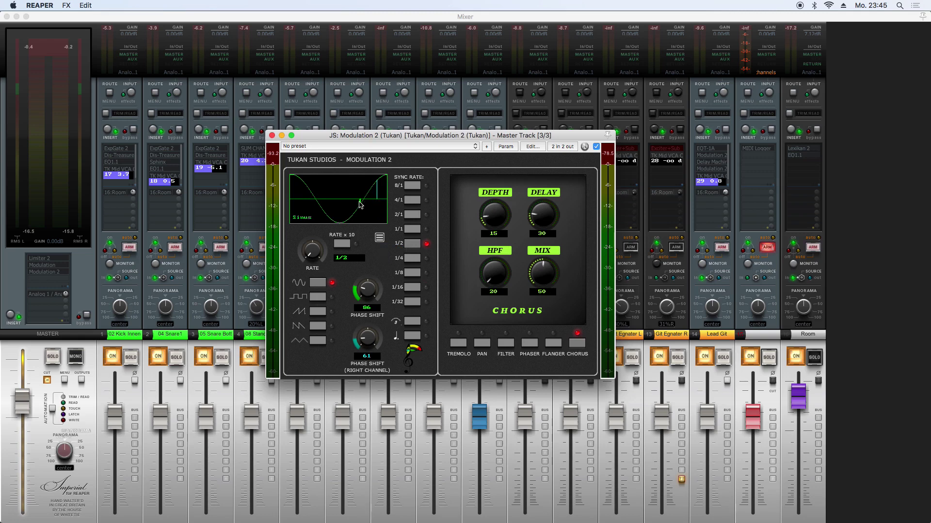
click(380, 240)
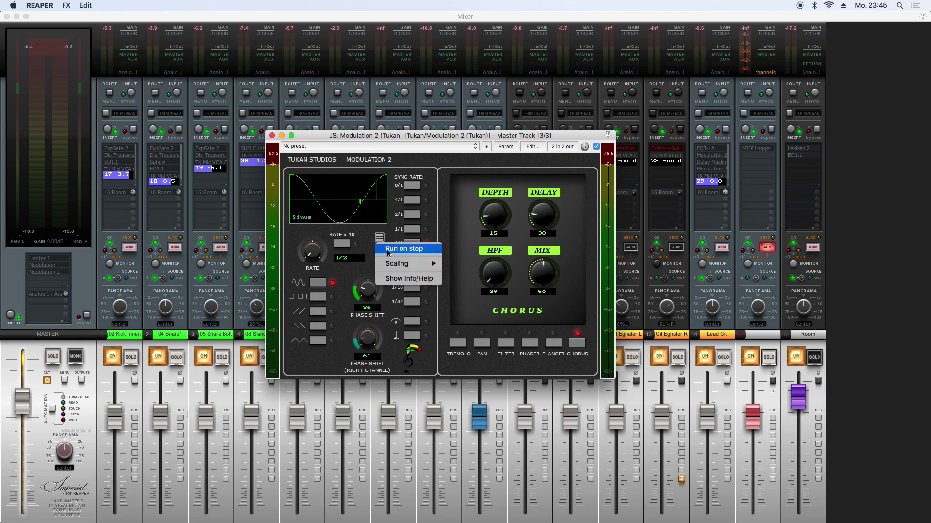
click(388, 251)
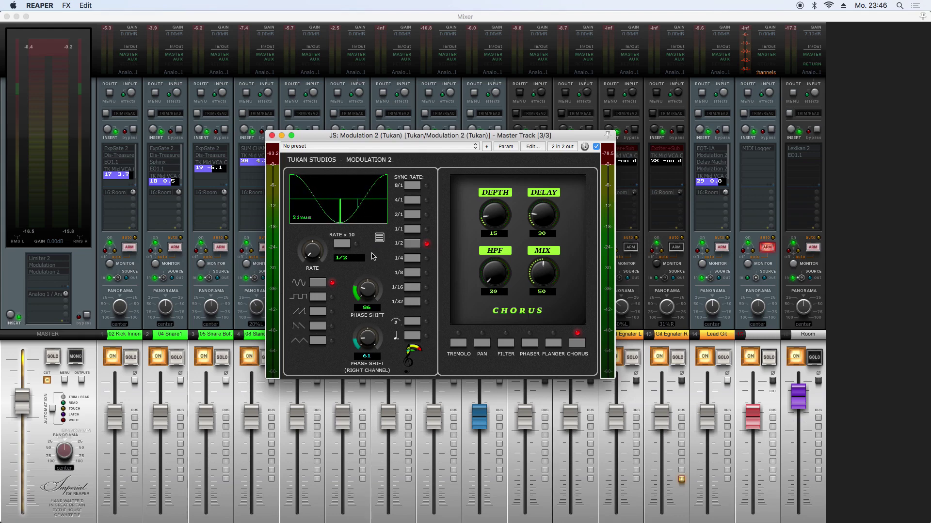
click(379, 238)
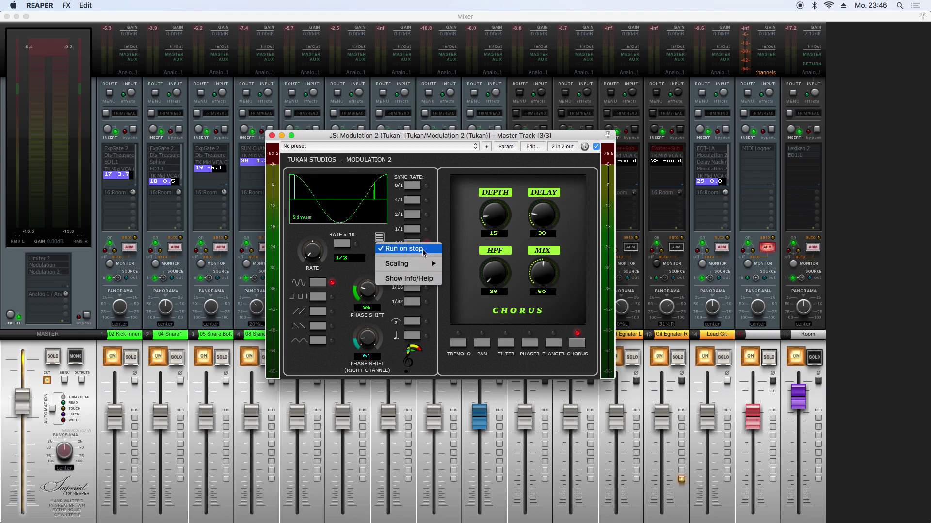
click(404, 249)
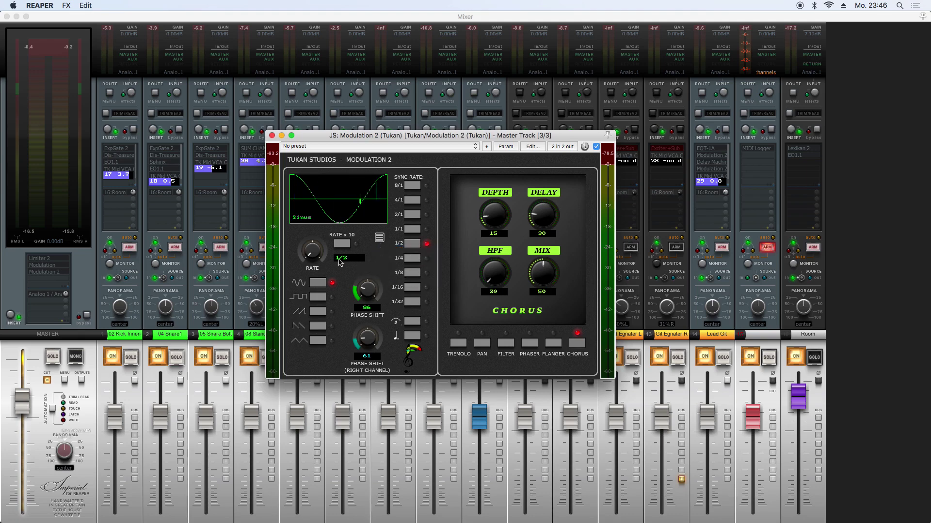
click(381, 241)
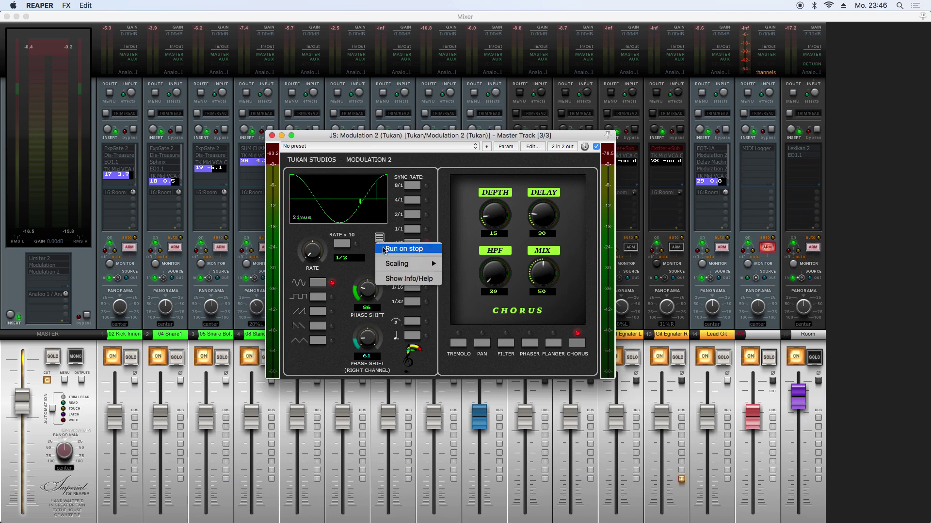
click(384, 250)
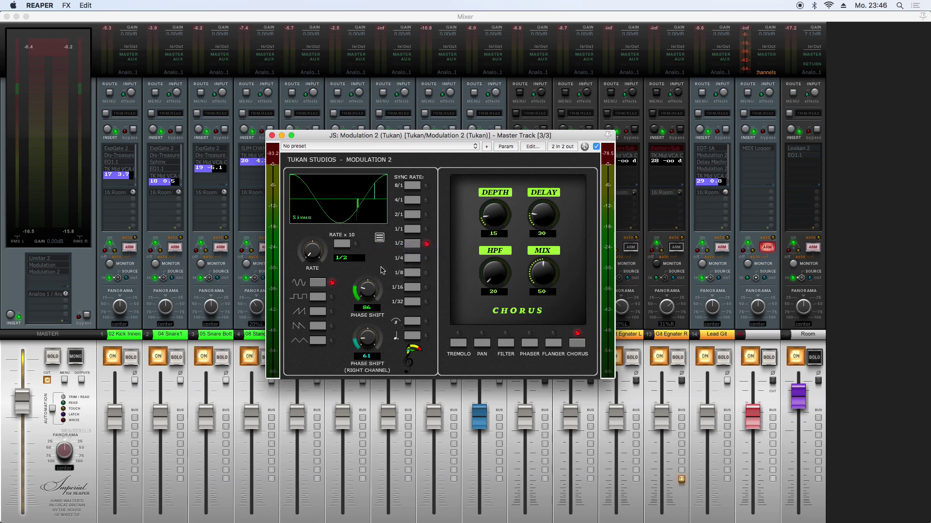
Step: Close the chorus window, delete both Modulation plugins from the master FX, and close the Mixer
click(272, 135)
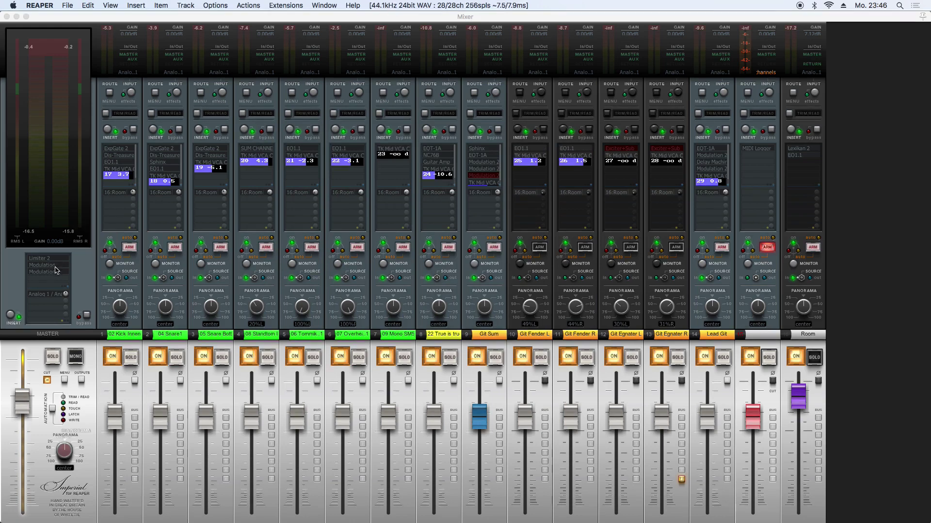
key(Delete)
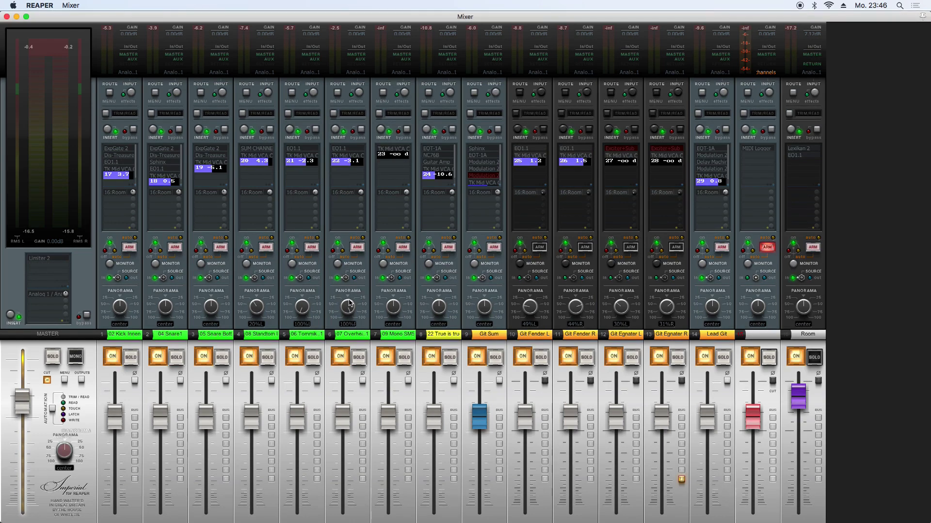
mouse_move(350, 302)
key(super+m)
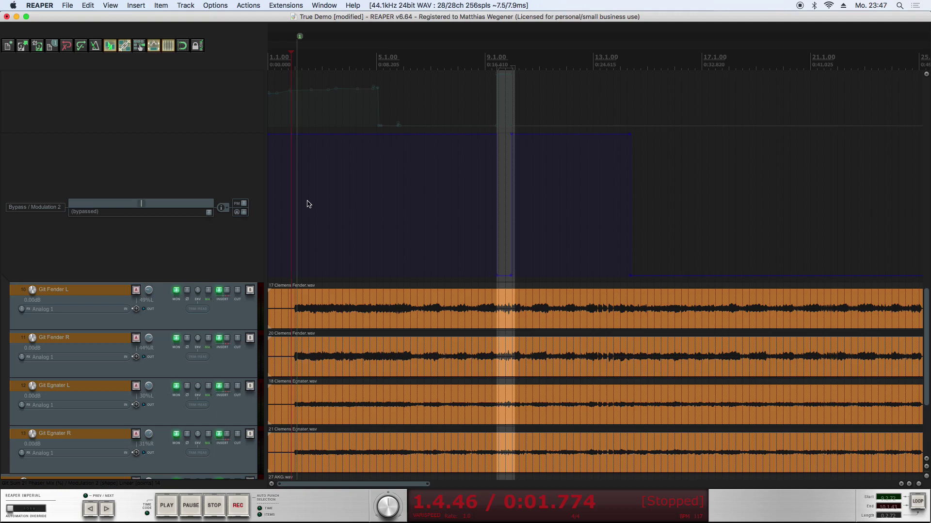
key(space)
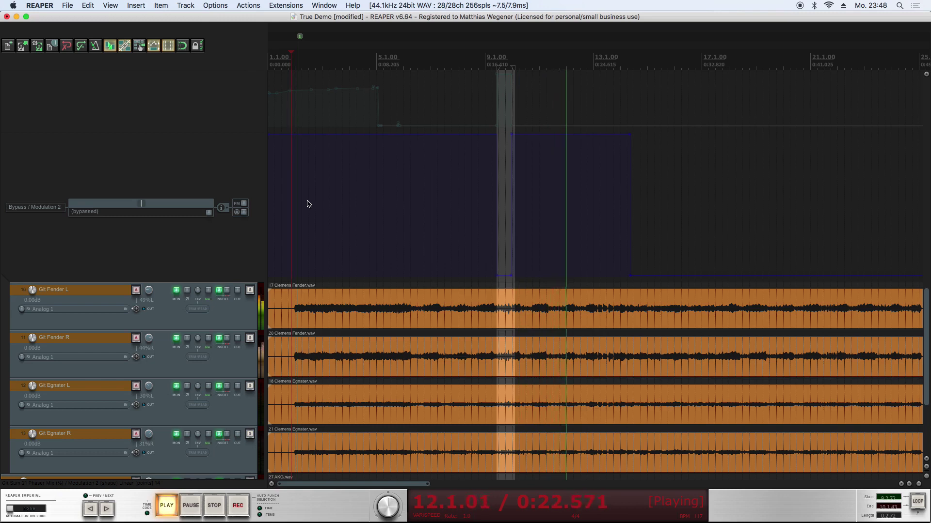
key(space)
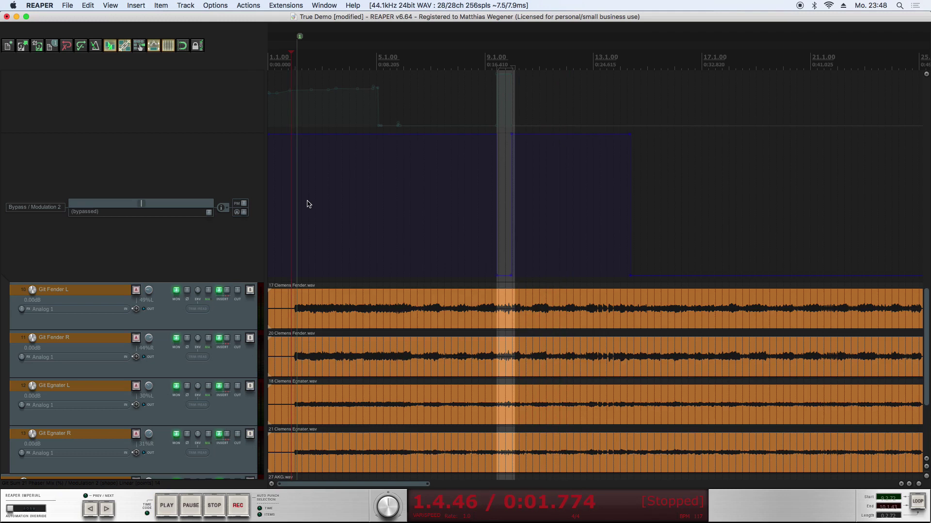
Step: Select Git Sum's Flanger MIX lane and open its Modulation 2 flanger (depth 30, delay 3.9, mix 25)
scroll(307, 204, up, 8)
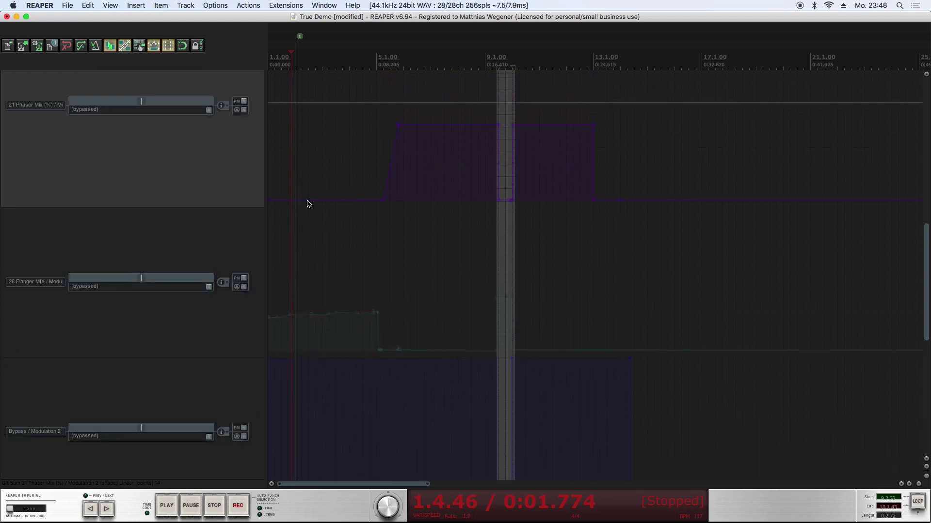
scroll(307, 204, up, 1)
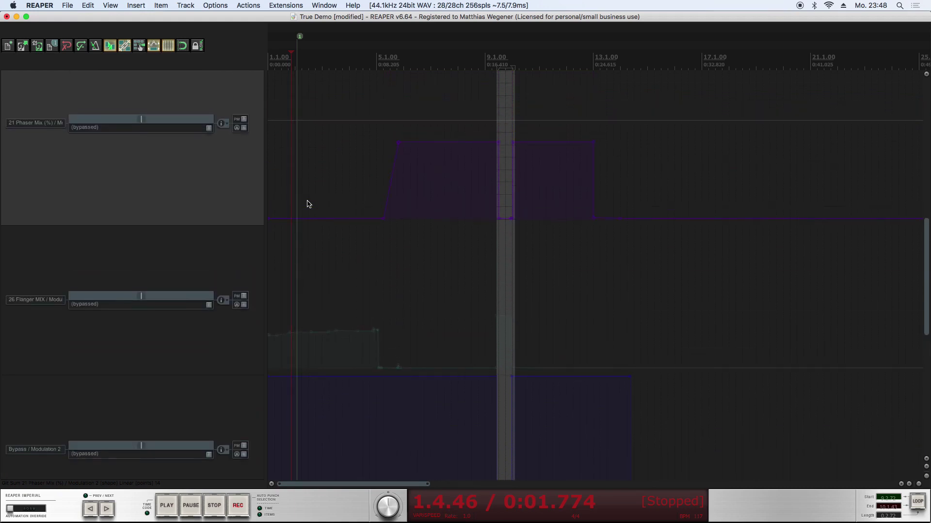
click(238, 262)
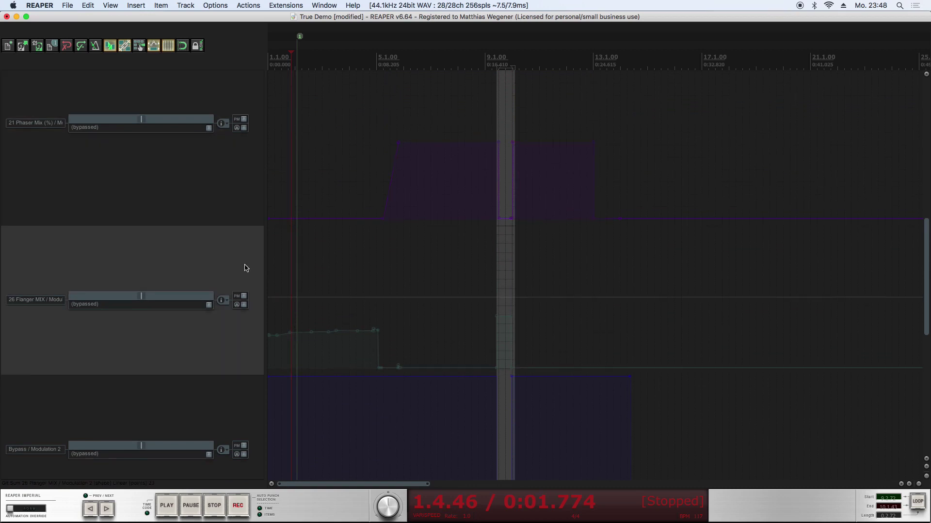
click(451, 403)
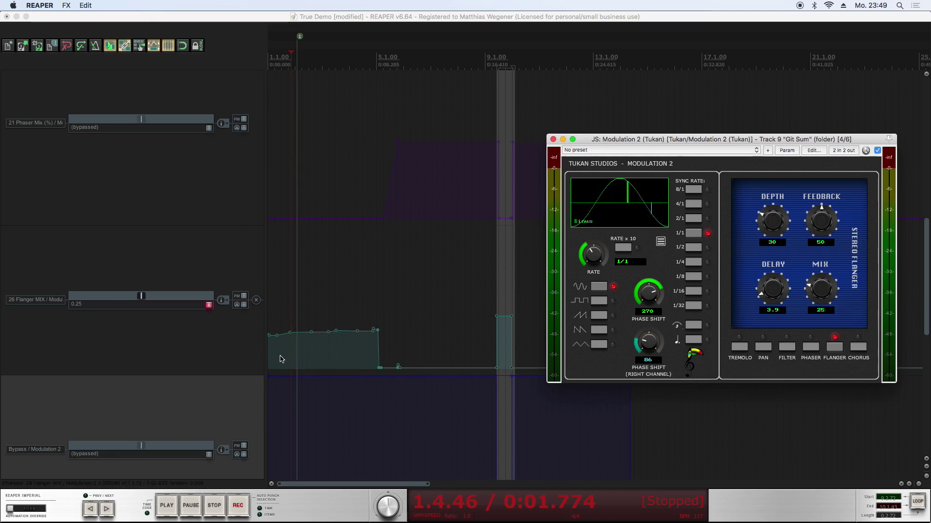
Step: Play the song to hear the Git Sum flanger, then stop
mouse_move(290, 333)
key(space)
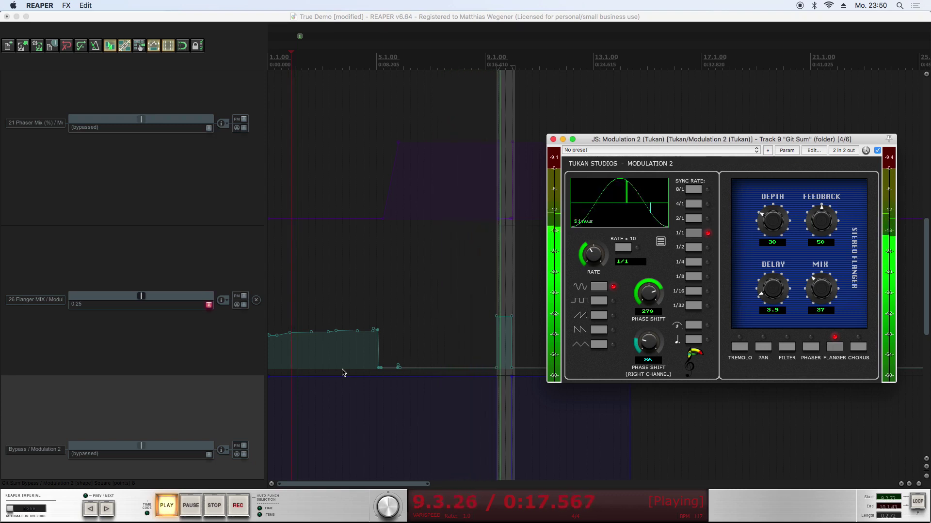
key(space)
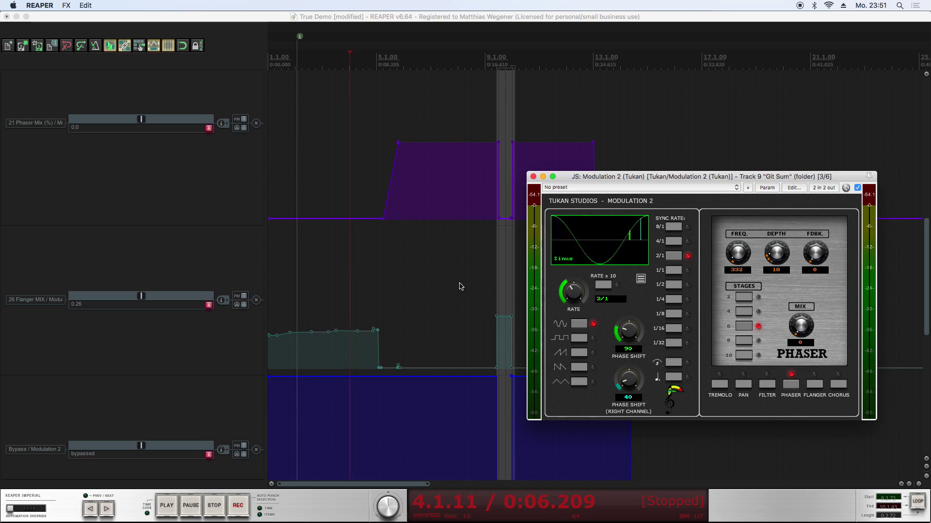
Step: Audition the phaser, close its window, and place the play cursor at 8.3.55
key(space)
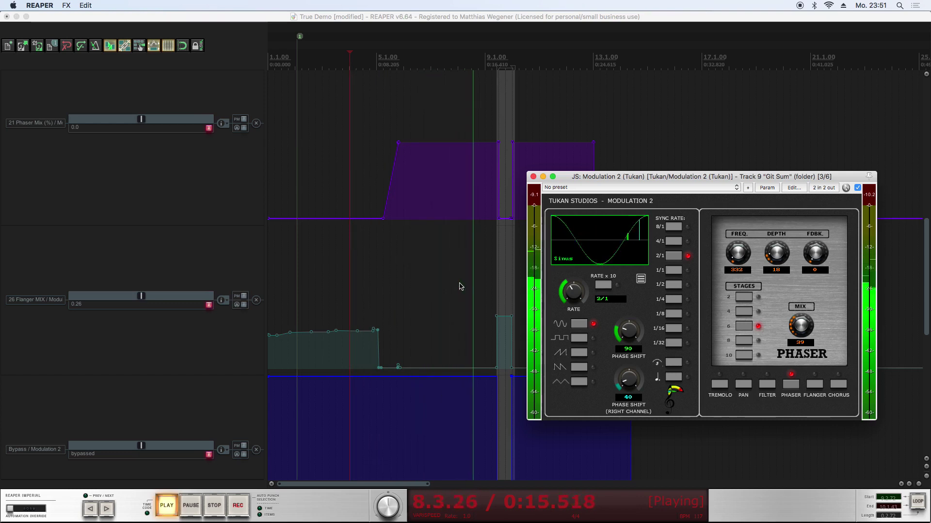
key(space)
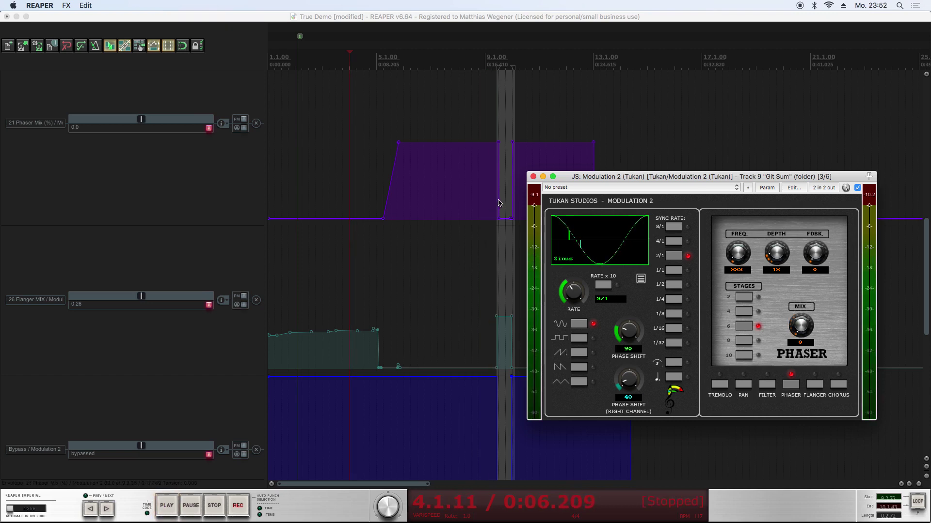
click(534, 177)
scroll(501, 291, down, 3)
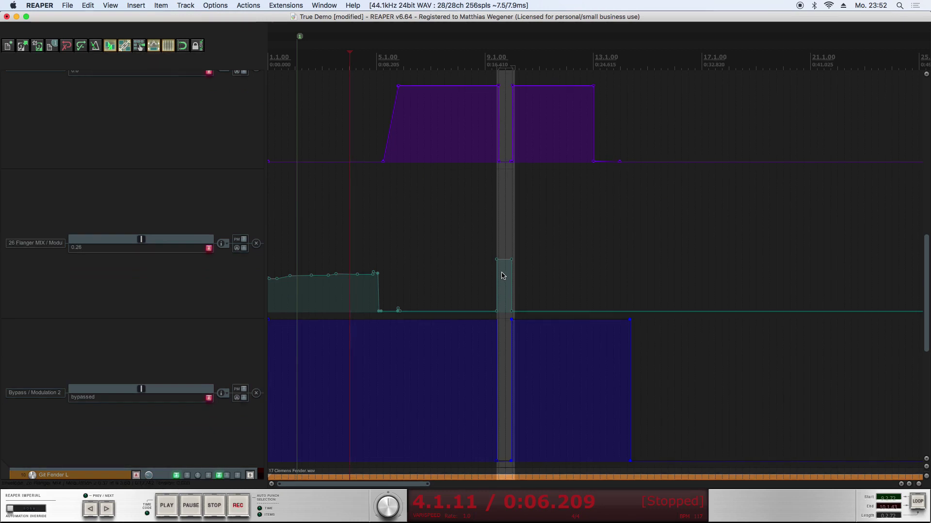
click(487, 63)
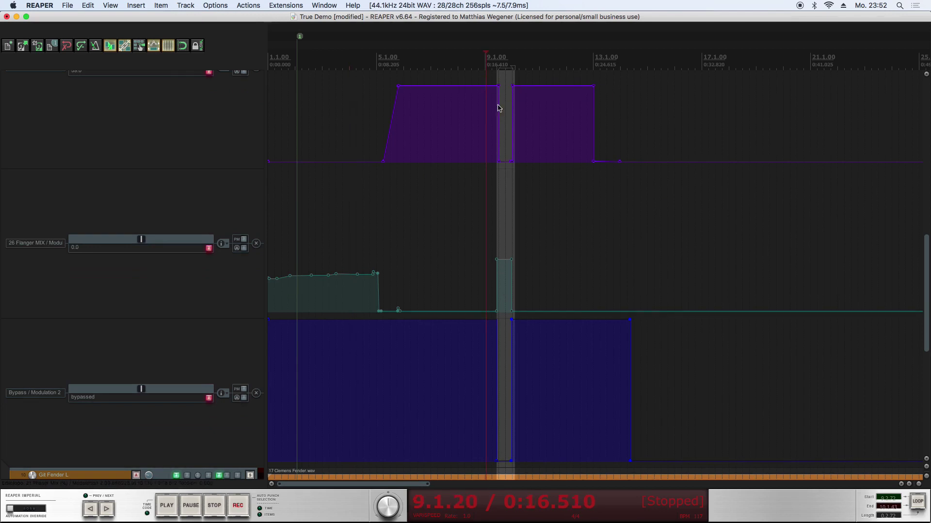
click(475, 67)
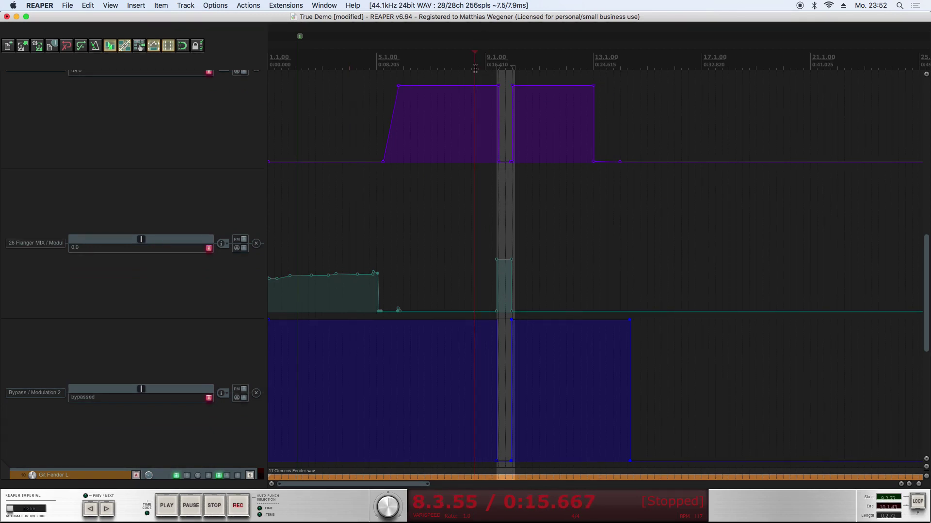
Step: Open Git Sum's Modulation 2 filter instance and play it from near bar 8
double_click(518, 400)
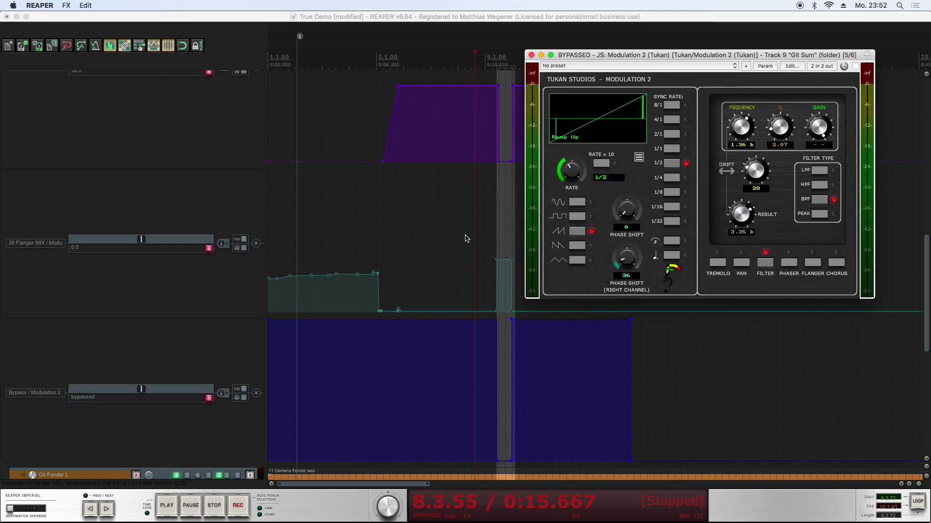
click(456, 66)
key(space)
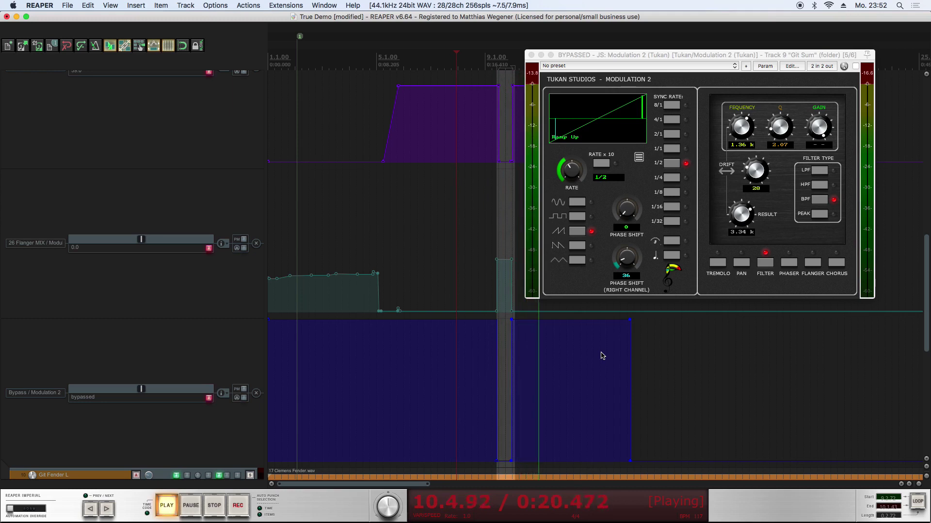
key(space)
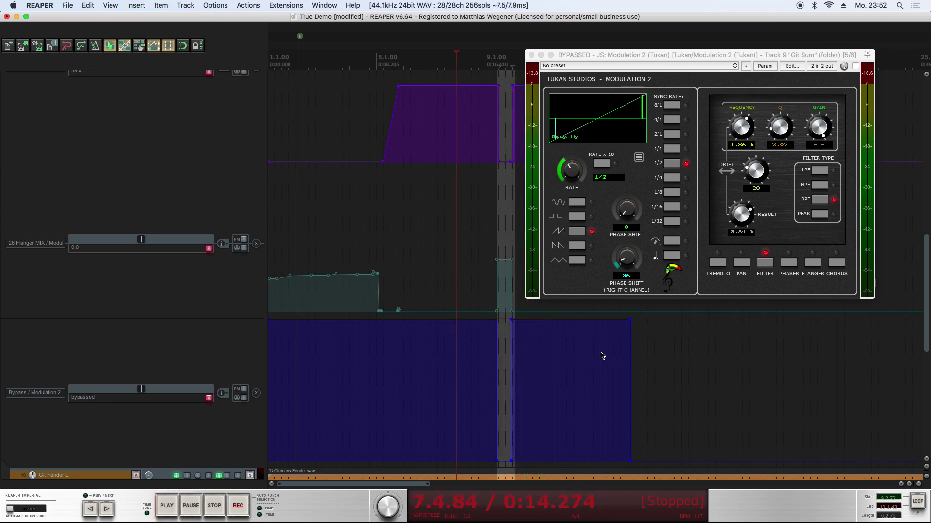
Step: Play the filter modulation again from the start of the song
click(289, 64)
scroll(323, 160, up, 2)
scroll(324, 167, down, 2)
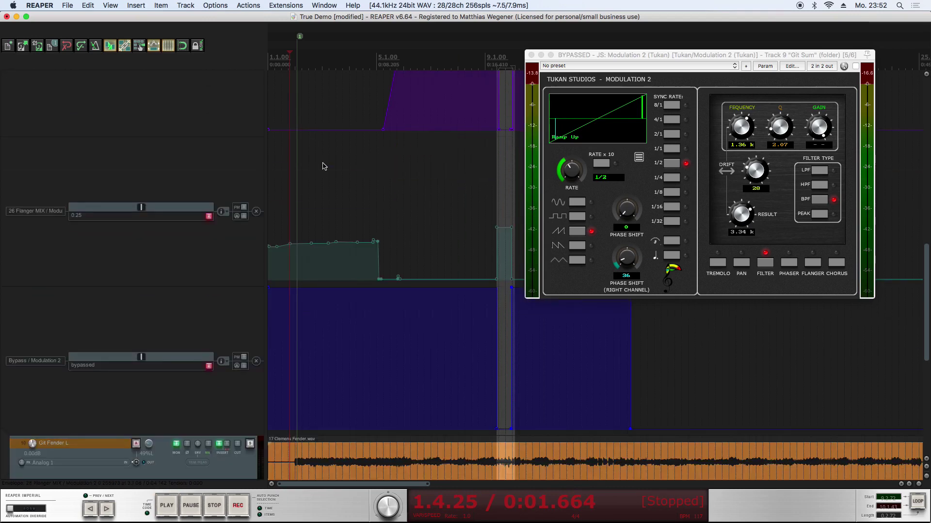
scroll(324, 166, up, 2)
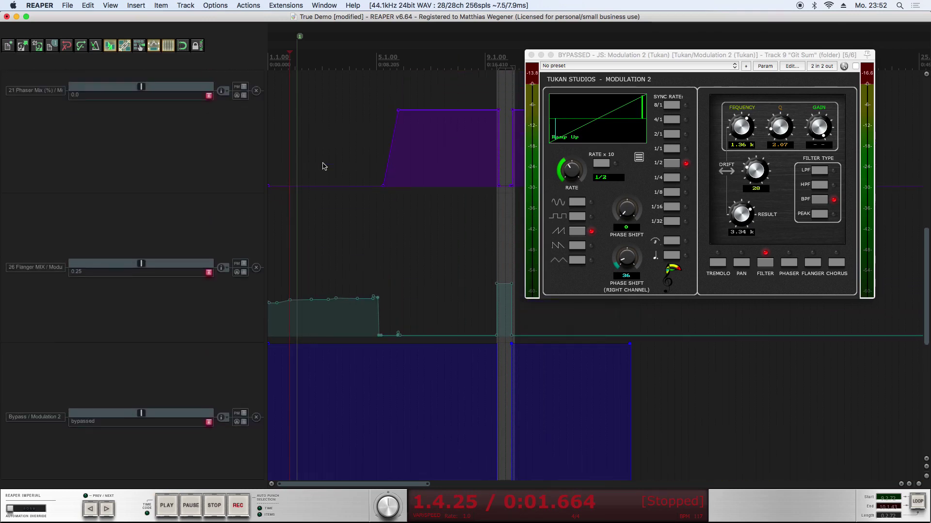
scroll(324, 166, up, 2)
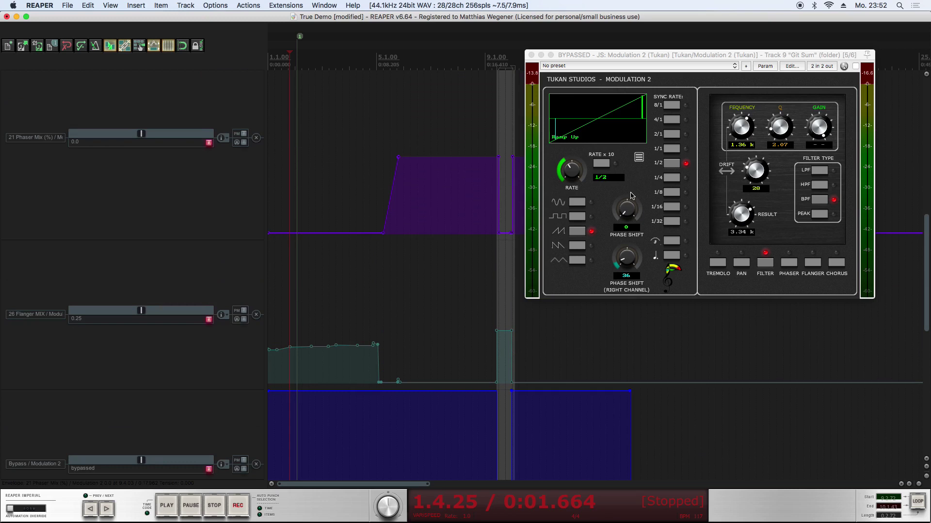
key(space)
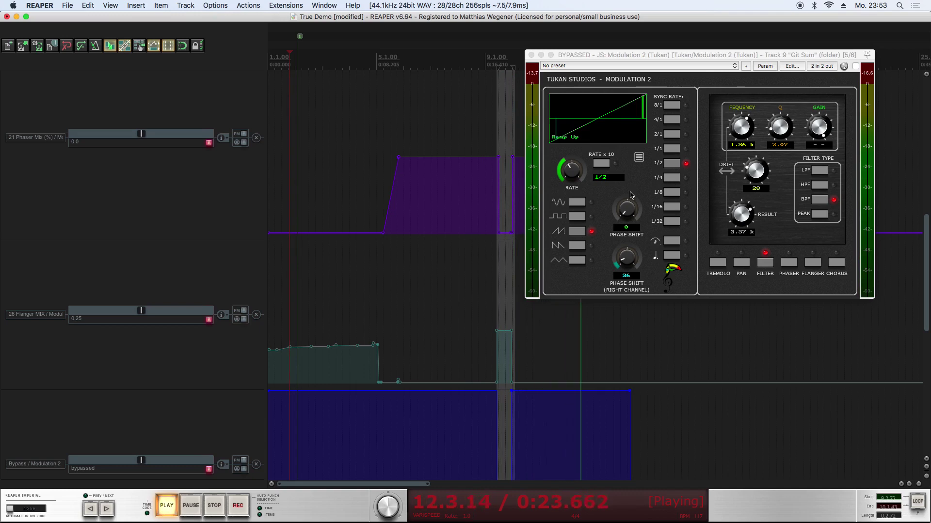
key(space)
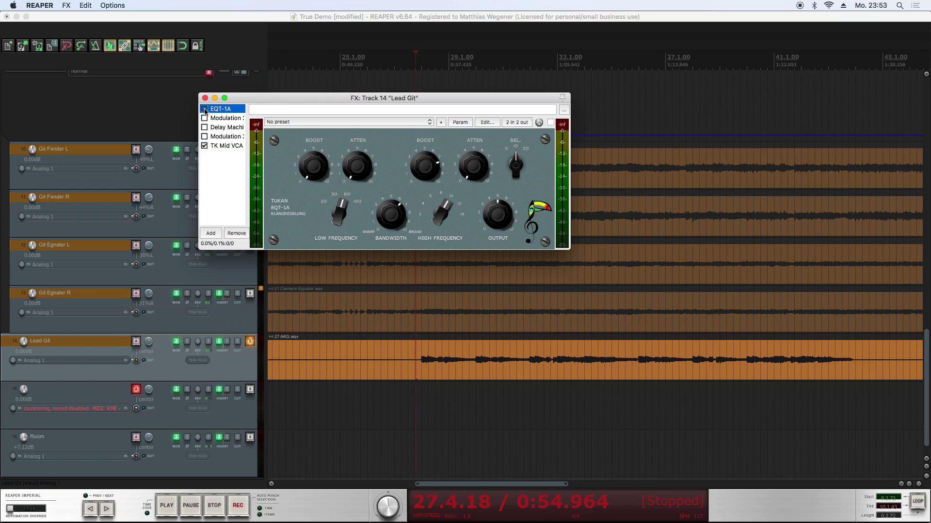
Step: Compare Lead Git with and without EQT-1A in playback, leaving the equaliser switched on
drag(258, 99, 361, 111)
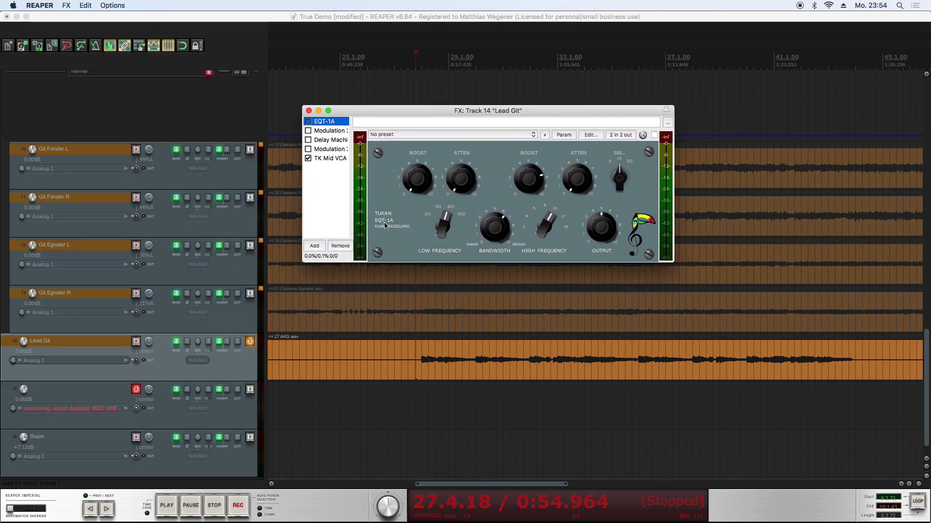
click(377, 198)
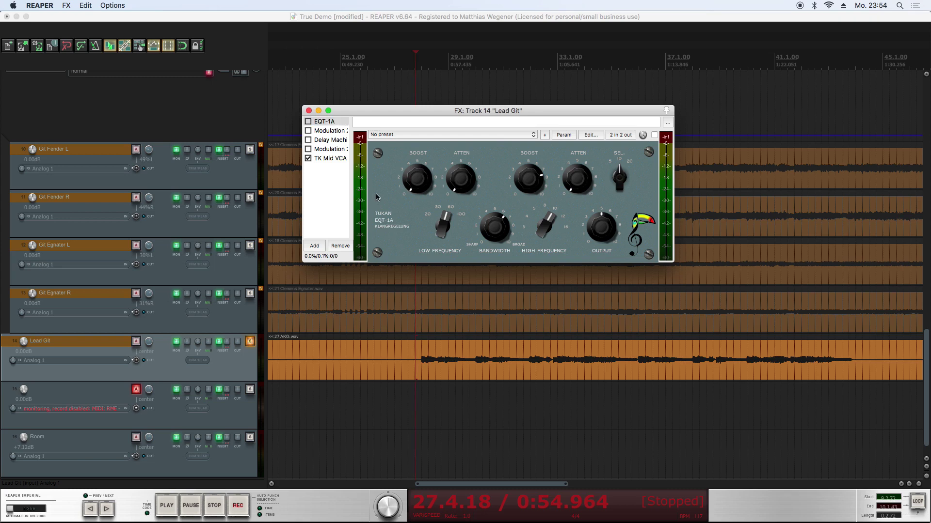
key(space)
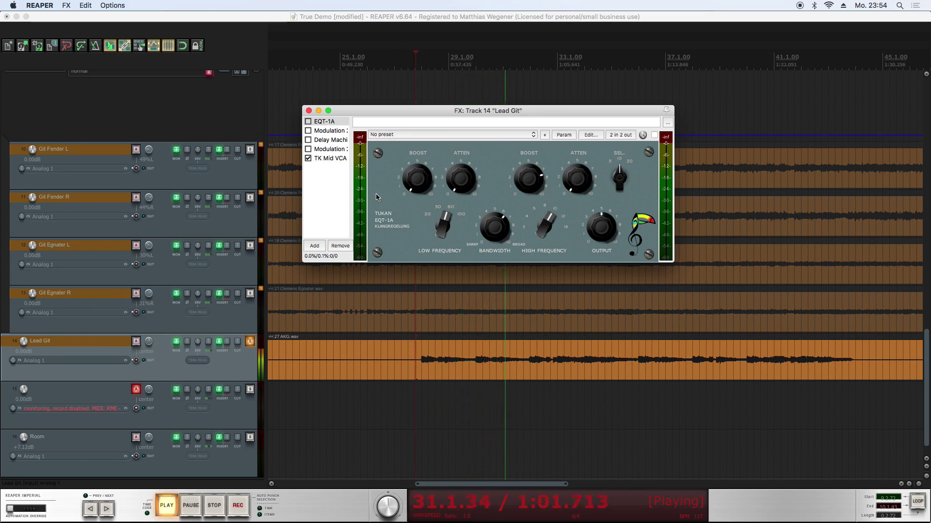
key(space)
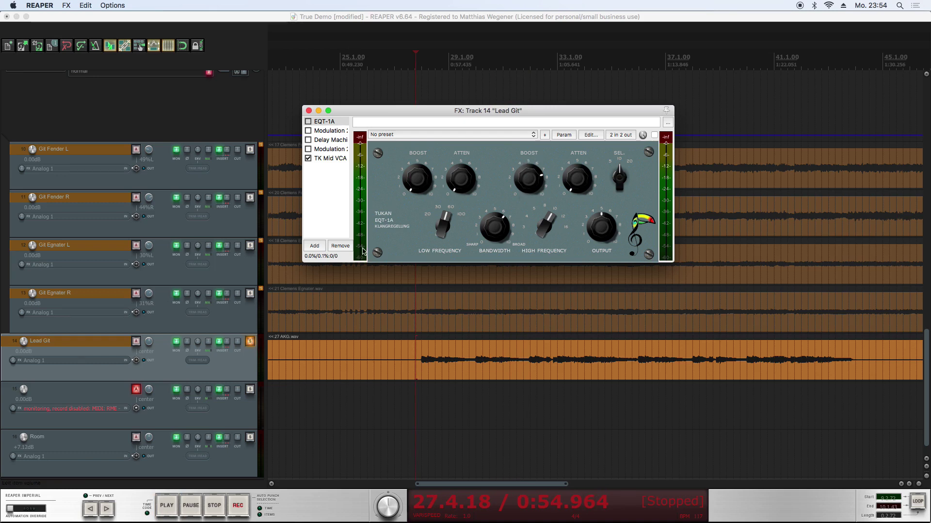
click(308, 122)
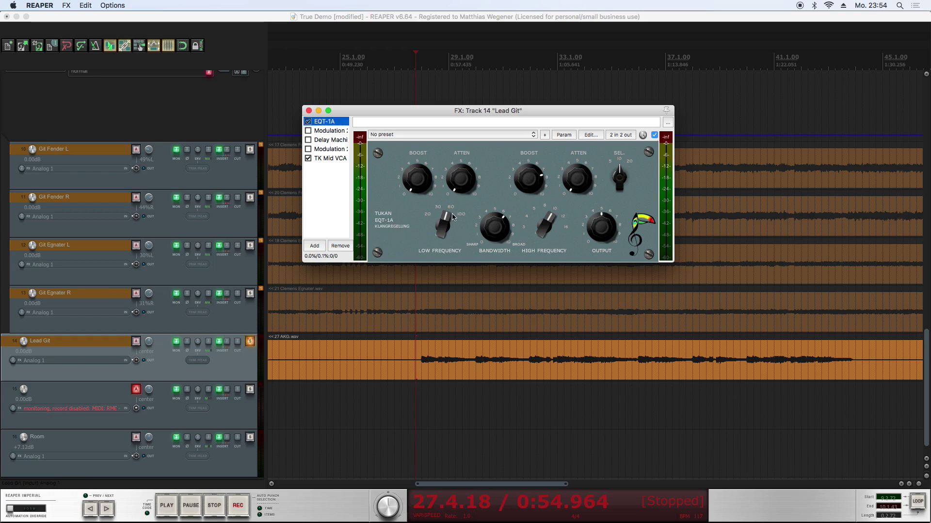
key(space)
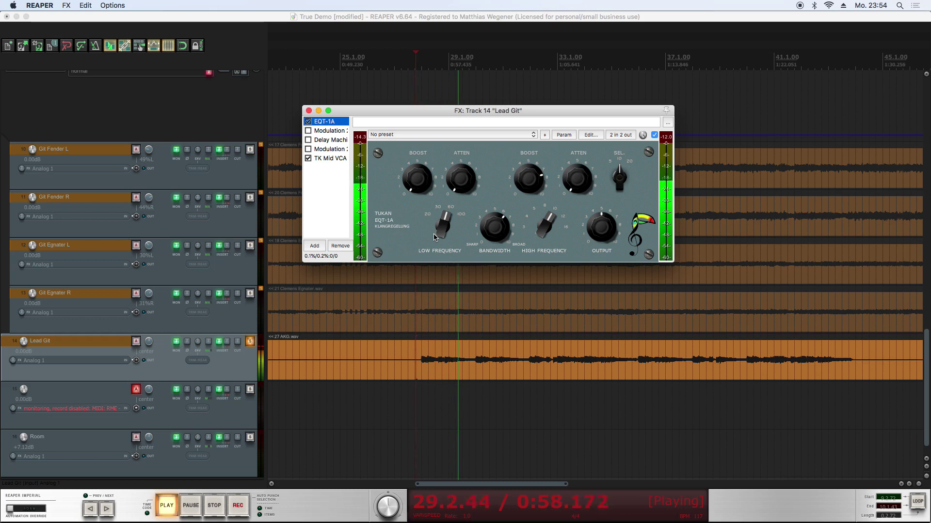
key(space)
Step: Enable Lead Git's first Modulation 2 auto-panner, set Result to 71 R while playing, then enable Delay Machine
click(328, 131)
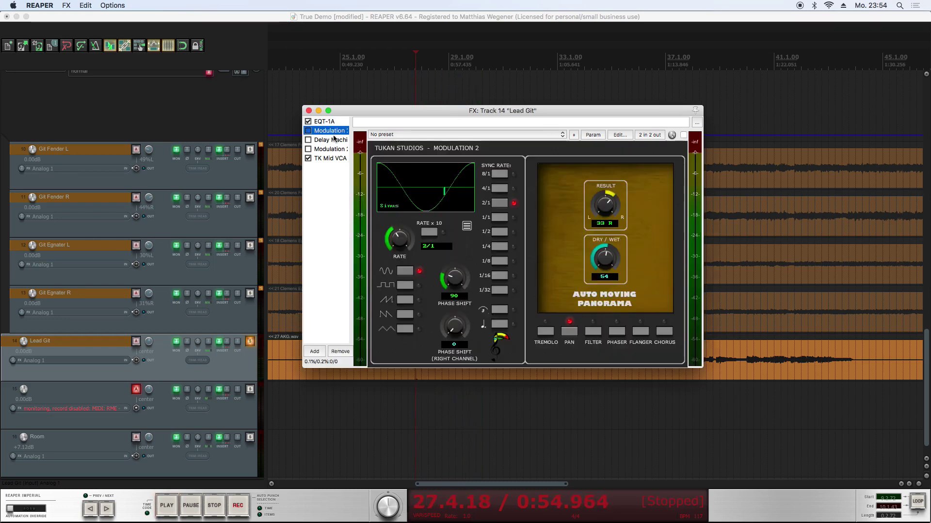
click(308, 130)
key(space)
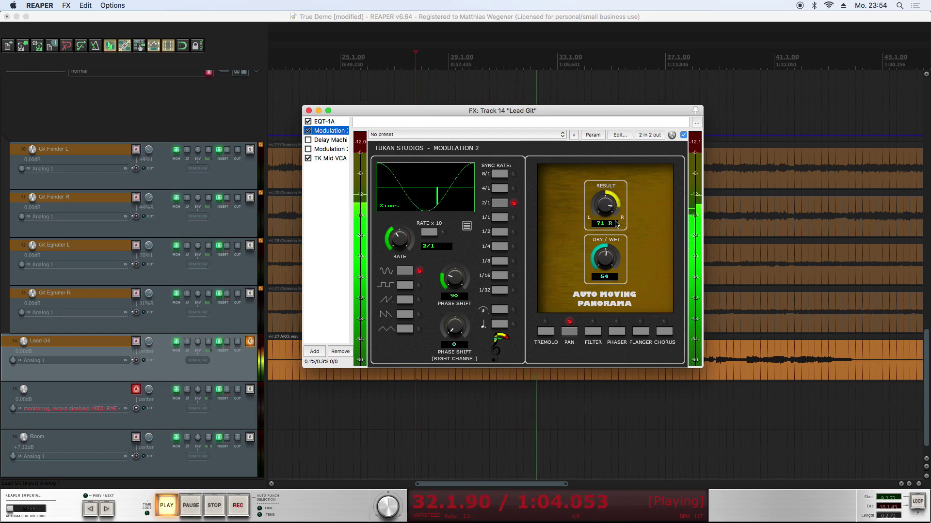
key(space)
click(332, 141)
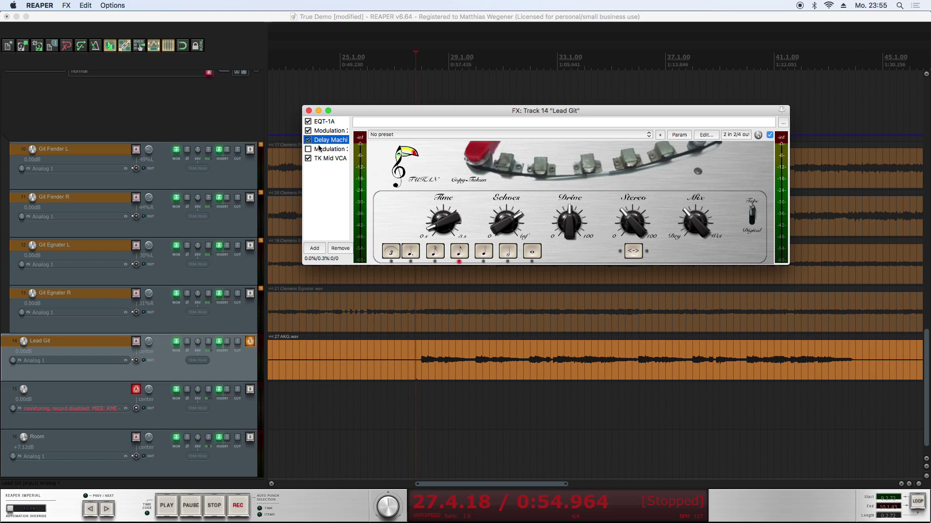
Step: Play Lead Git with the Delay Machine on, then enable the second Modulation 2 instance
click(394, 160)
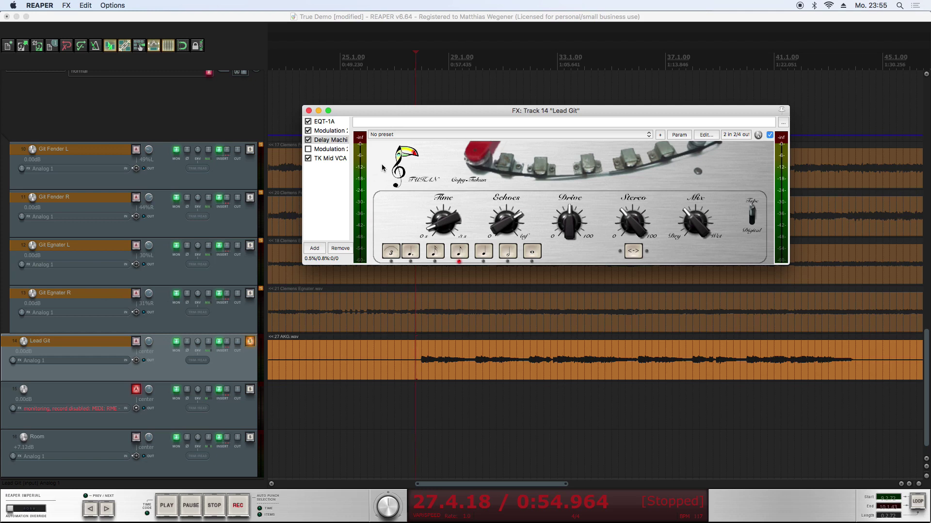
key(space)
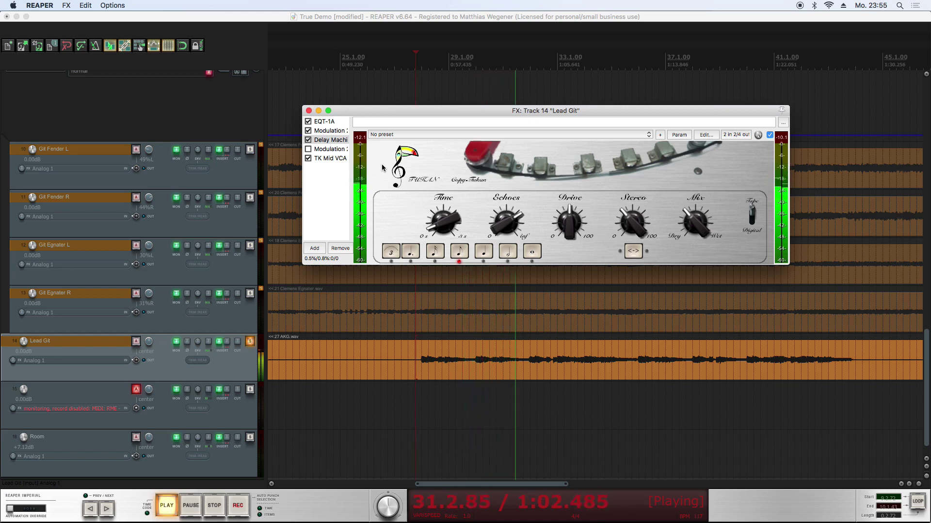
key(space)
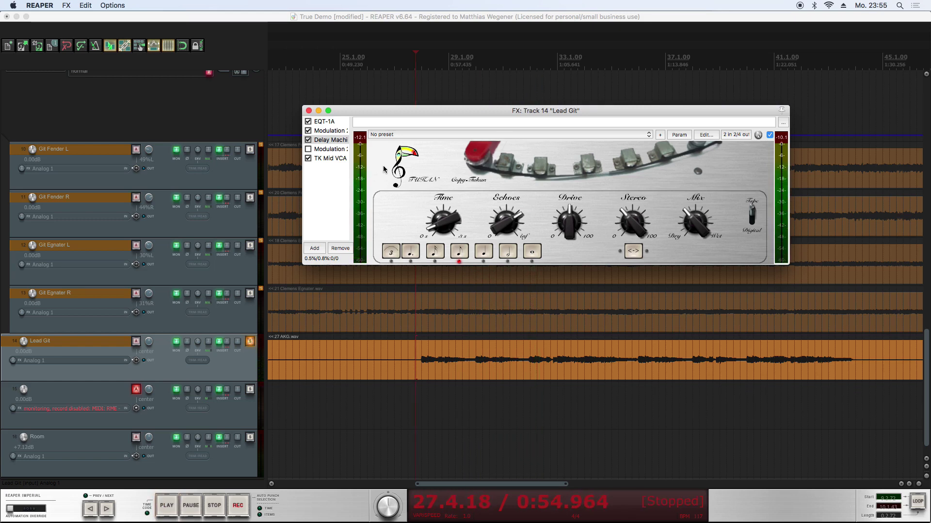
click(310, 150)
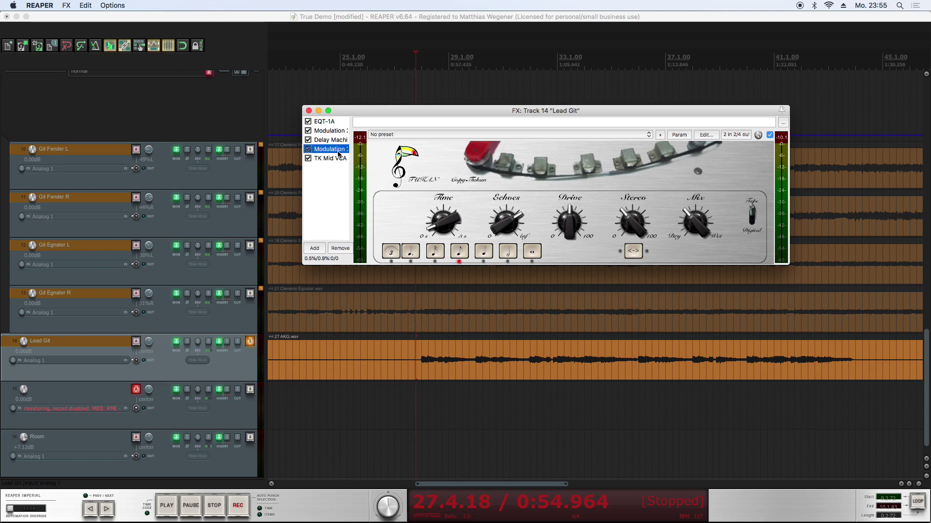
Step: Show the second Modulation 2's Stereo Tremolo (1/16, dry/wet 70) and play it
click(342, 152)
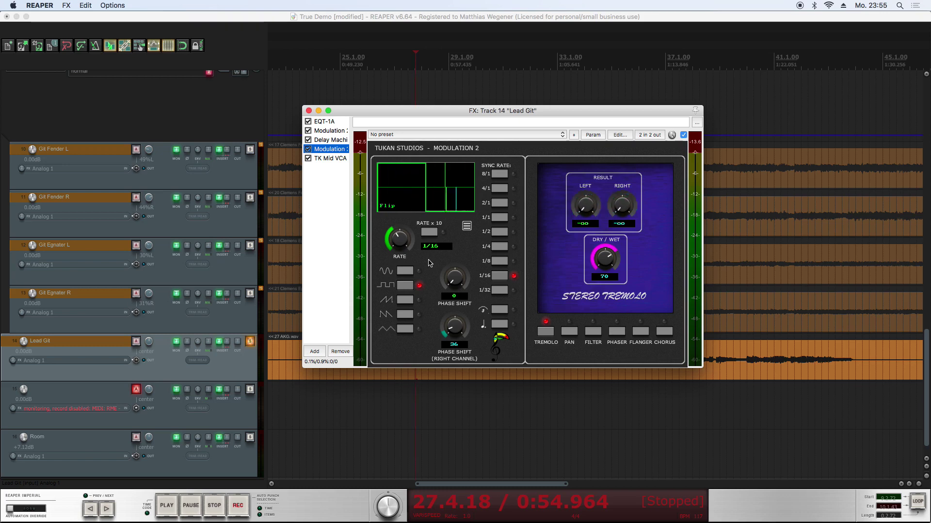
key(space)
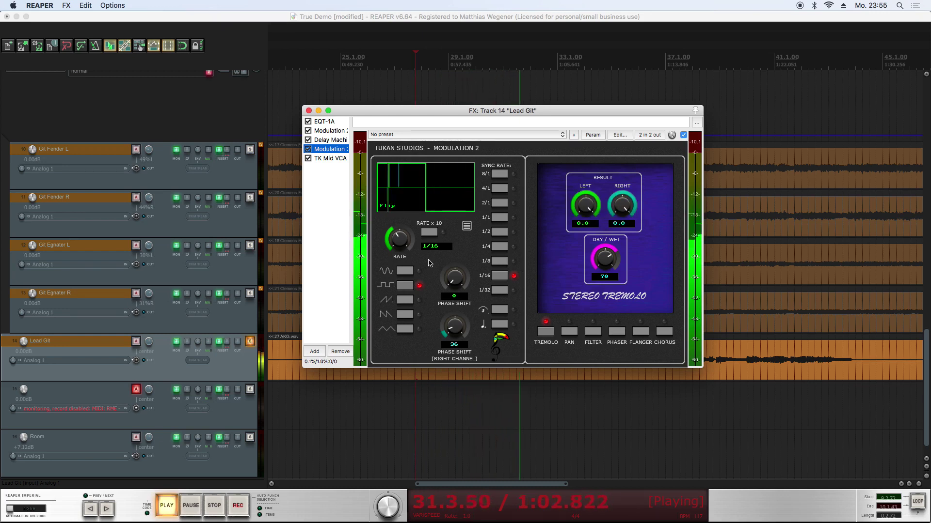
key(space)
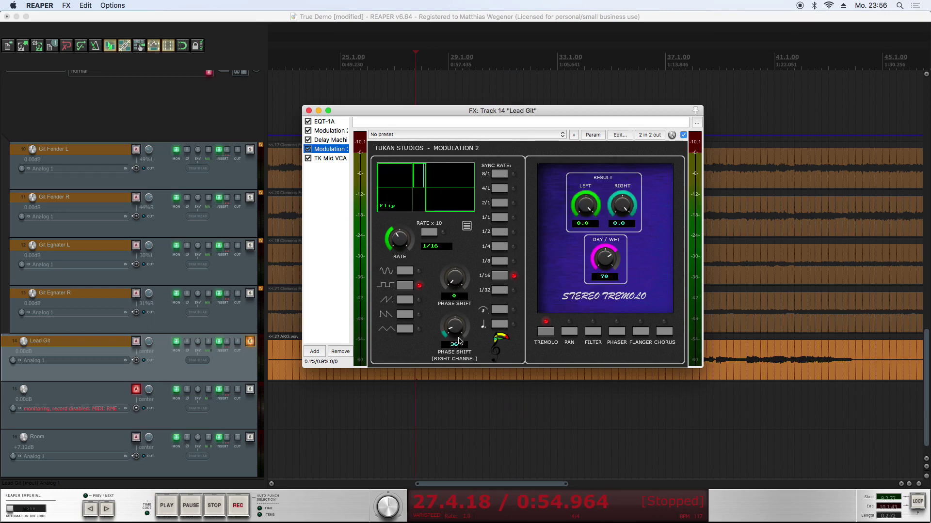
Step: Close the Lead Git FX chain window and resume playing the song in the arrange view
click(309, 111)
scroll(479, 225, down, 2)
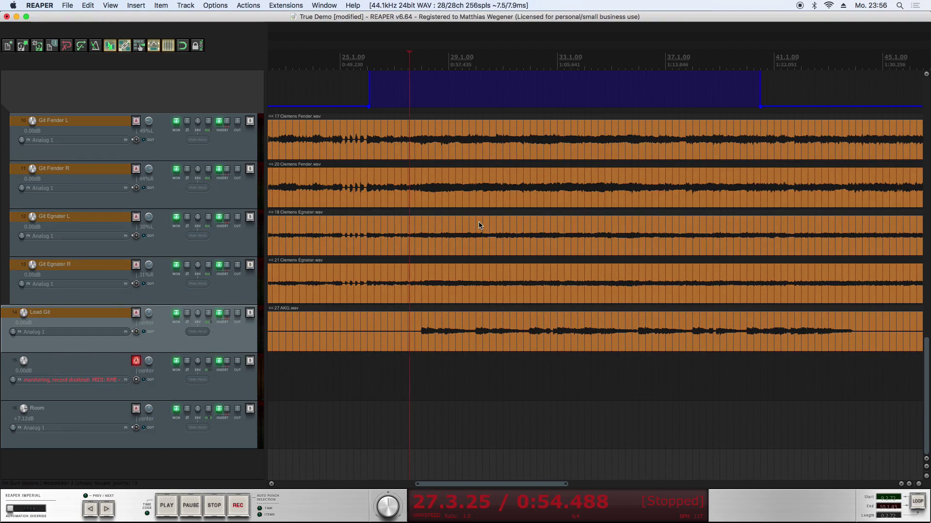
key(space)
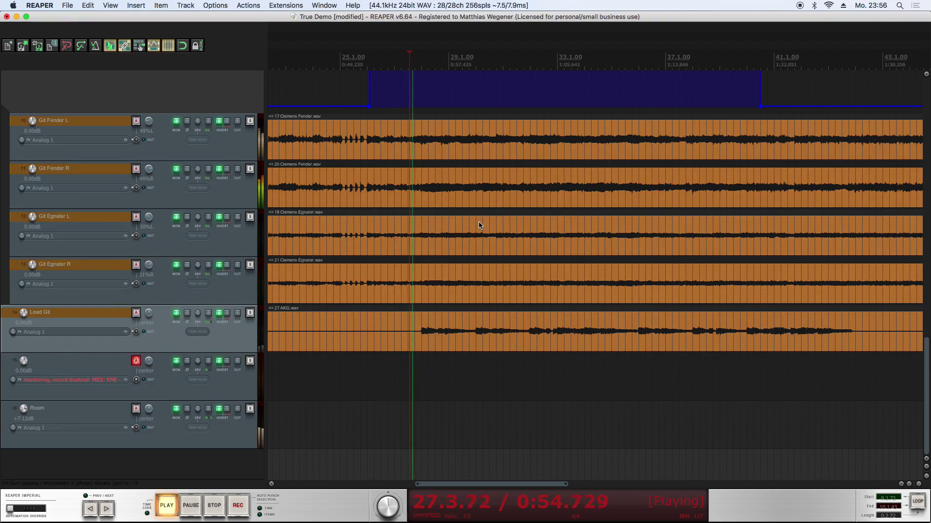